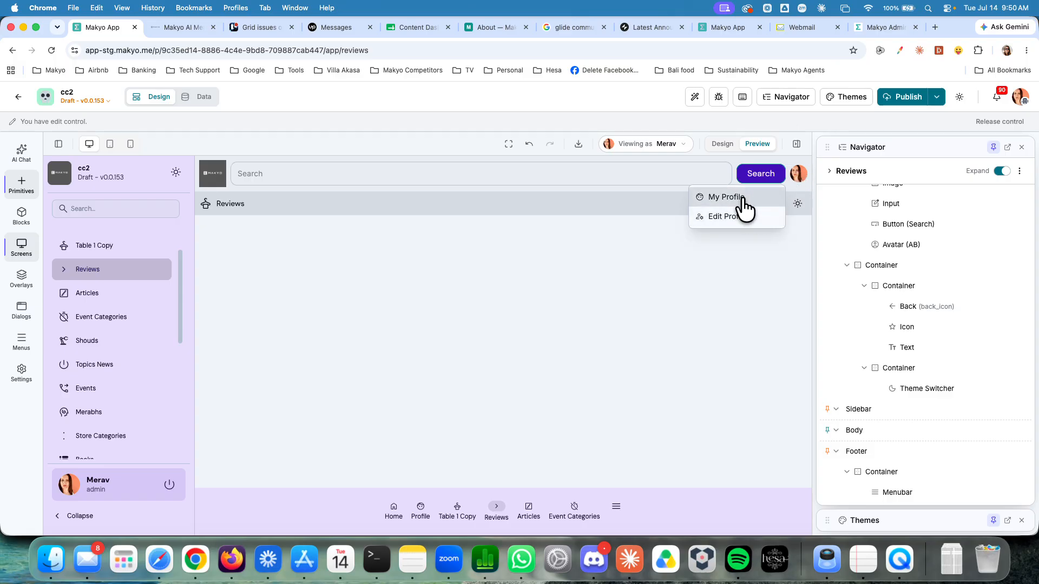
# Dismiss the profile menu and review the light and dark theme logos in the app's Branding settings.
pyautogui.click(448, 288)
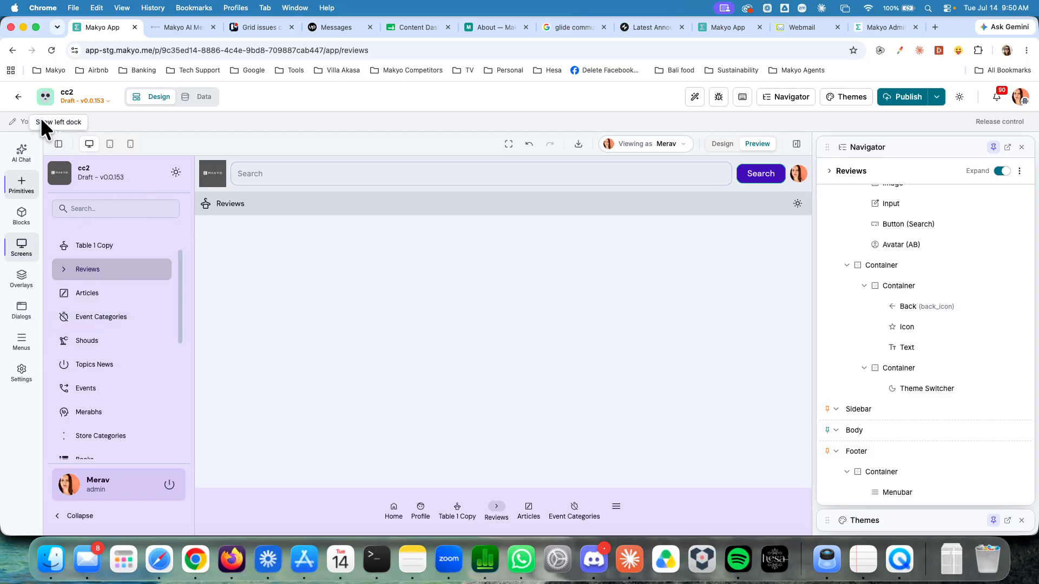
pyautogui.click(19, 370)
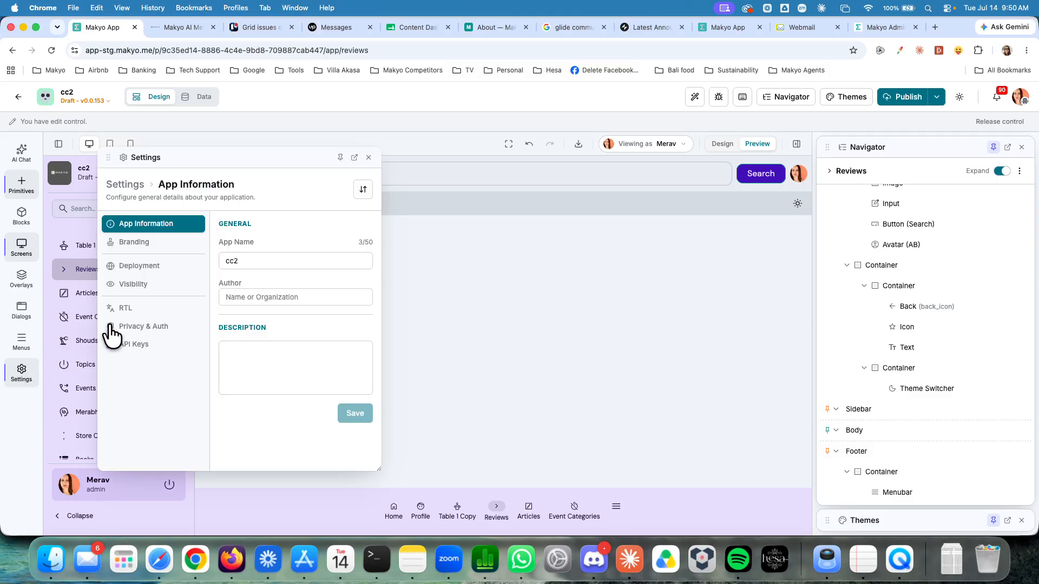
pyautogui.click(158, 243)
pyautogui.scroll(-6, 251, 308)
pyautogui.scroll(-3, 251, 308)
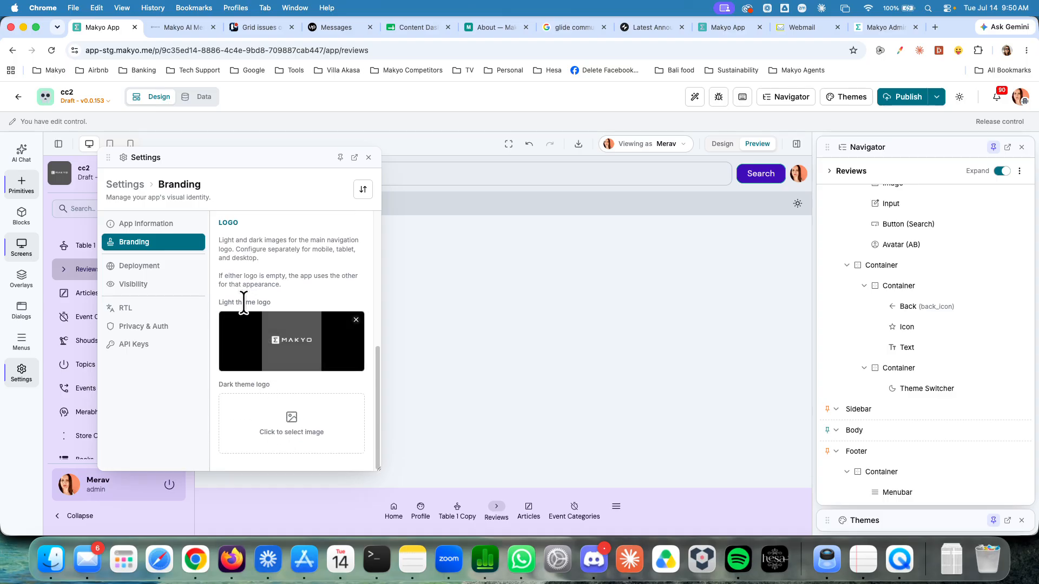
pyautogui.scroll(6, 287, 340)
pyautogui.scroll(-6, 286, 334)
# Preview the Reviews screen in the dark theme, return it to the light theme, and close the settings.
pyautogui.click(797, 204)
pyautogui.moveTo(311, 154); pyautogui.dragTo(421, 274)
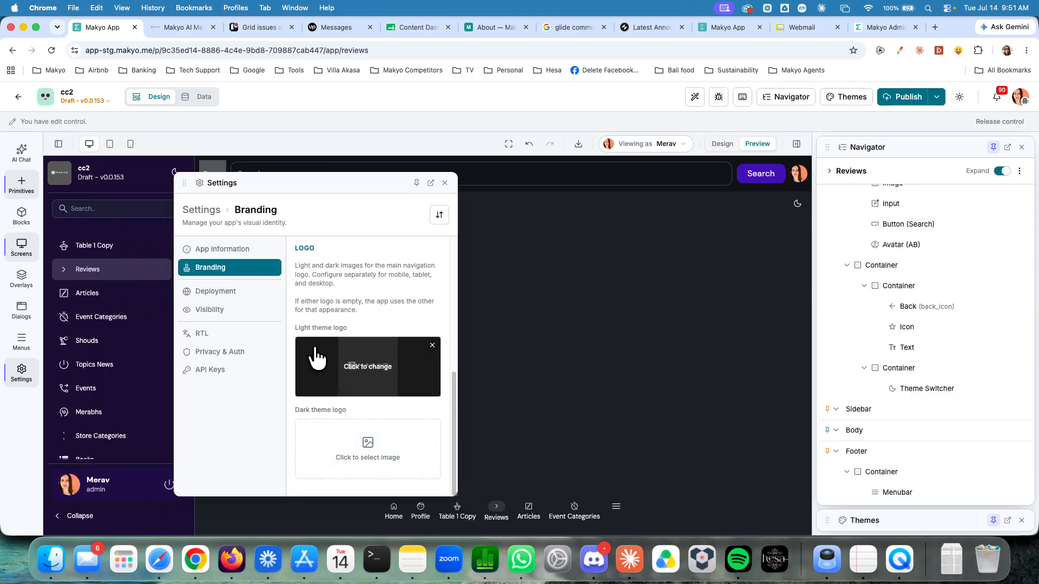
pyautogui.click(797, 204)
pyautogui.click(445, 183)
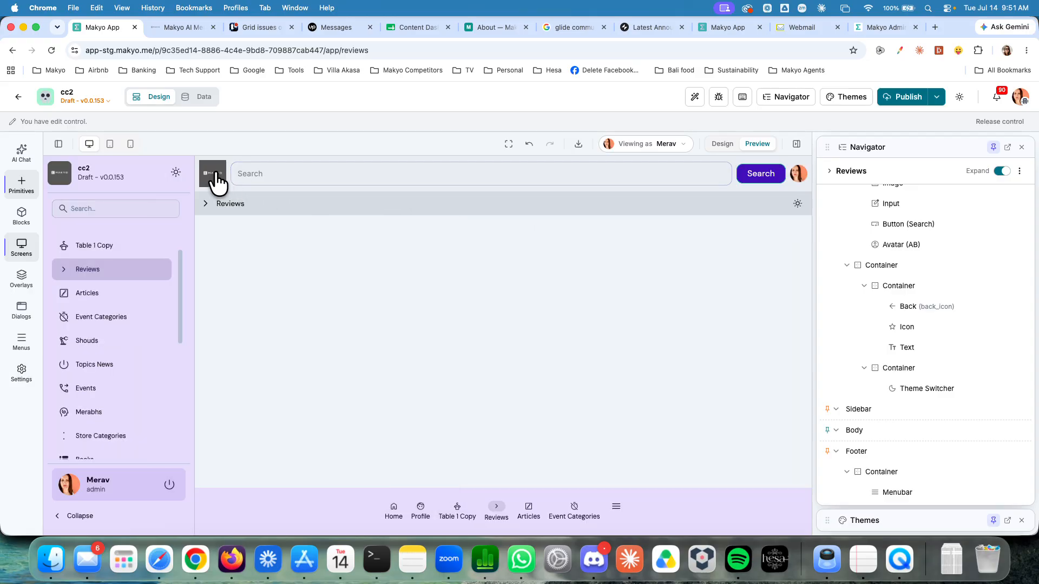
# In design mode, select the header's logo image and view the dynamic data options for its source.
pyautogui.click(721, 145)
pyautogui.click(214, 178)
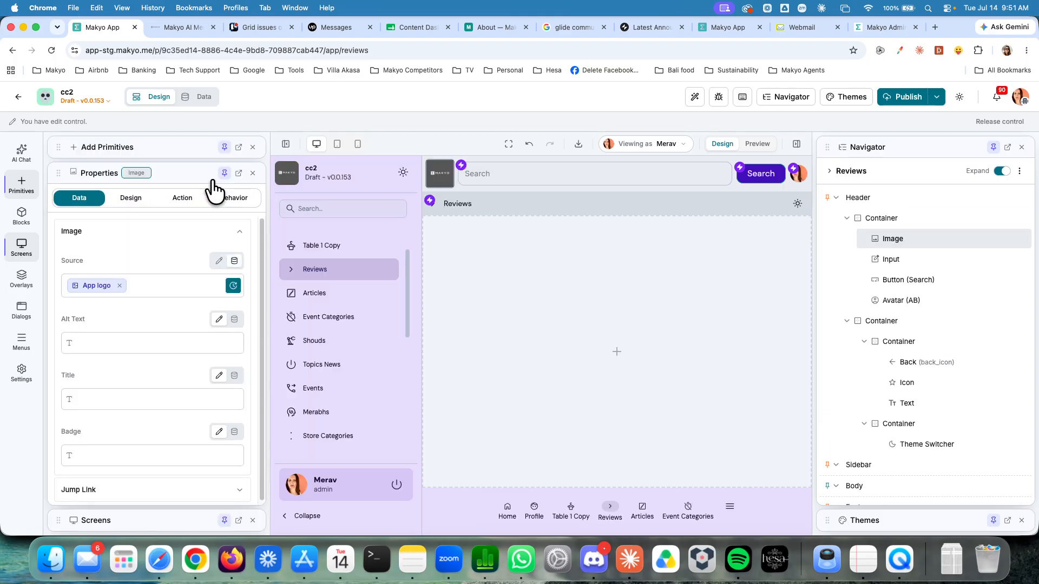
pyautogui.click(290, 180)
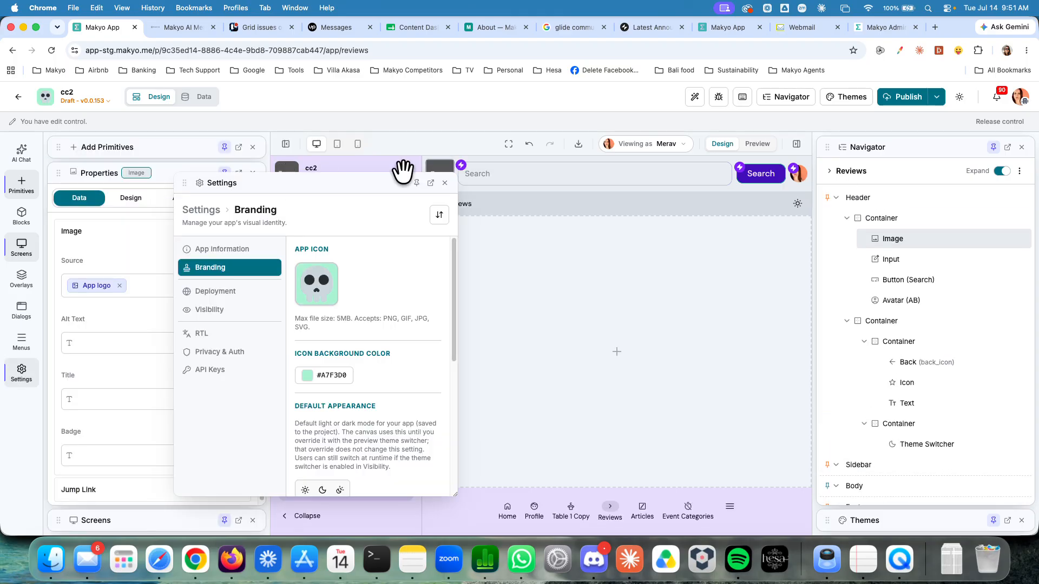
pyautogui.click(365, 183)
pyautogui.click(233, 286)
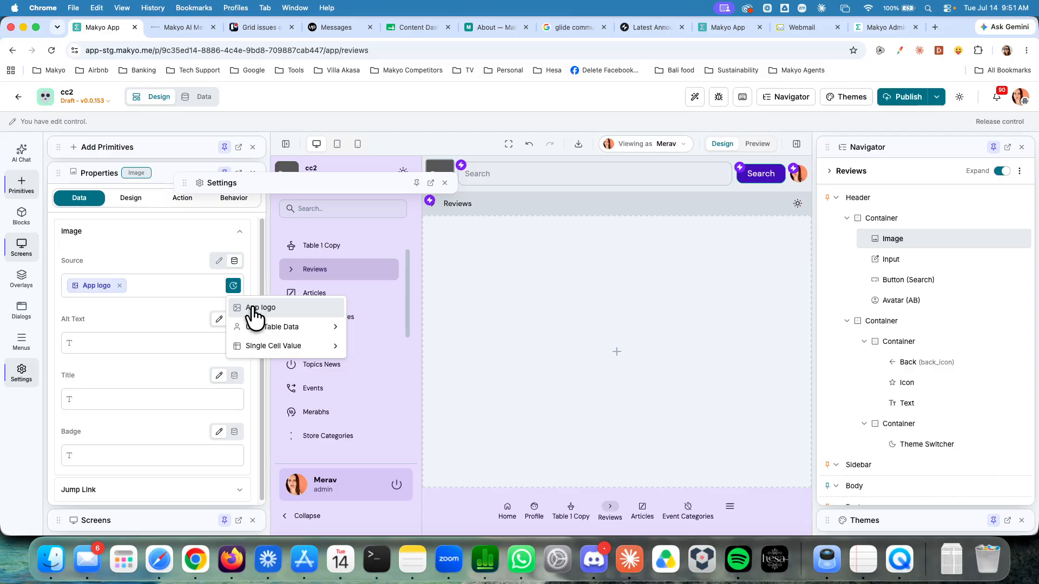
pyautogui.click(154, 311)
# Look at the Branding settings that supply the app logo, and close them.
pyautogui.click(21, 371)
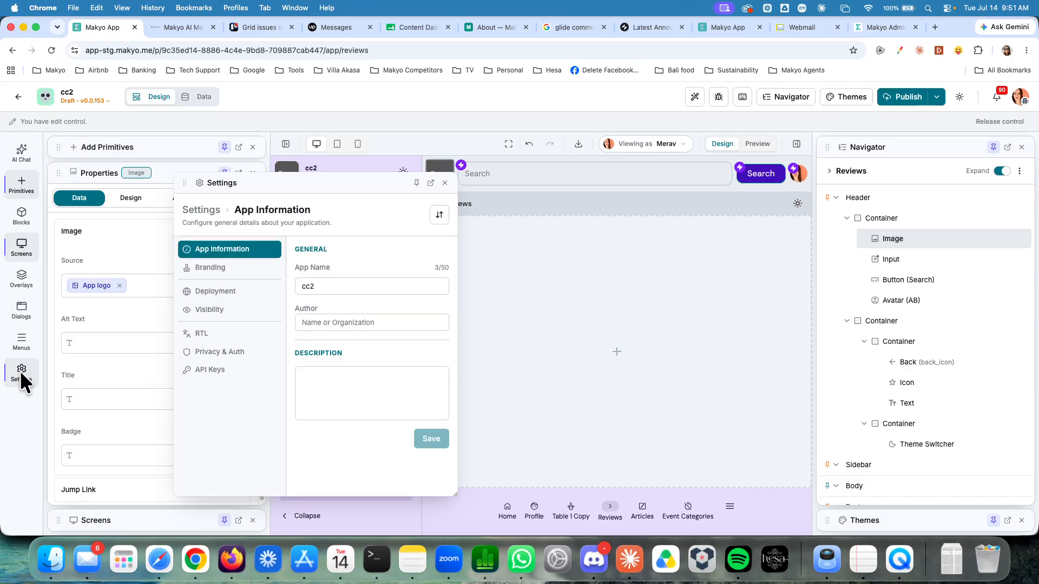
pyautogui.click(213, 269)
pyautogui.click(445, 183)
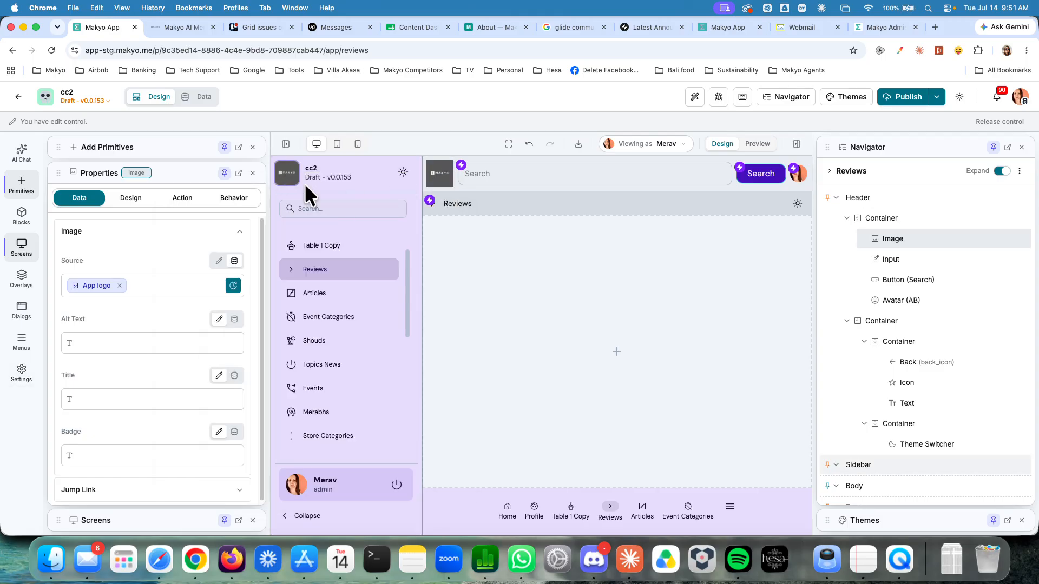
# Try the Circle style on the header logo image and set its style to Gallery.
pyautogui.click(127, 199)
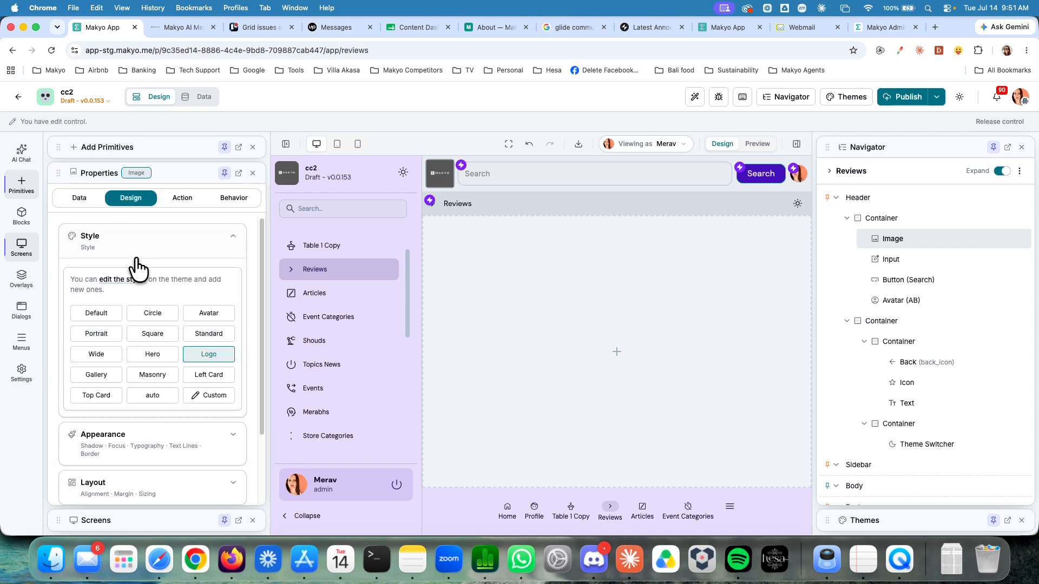
pyautogui.click(152, 315)
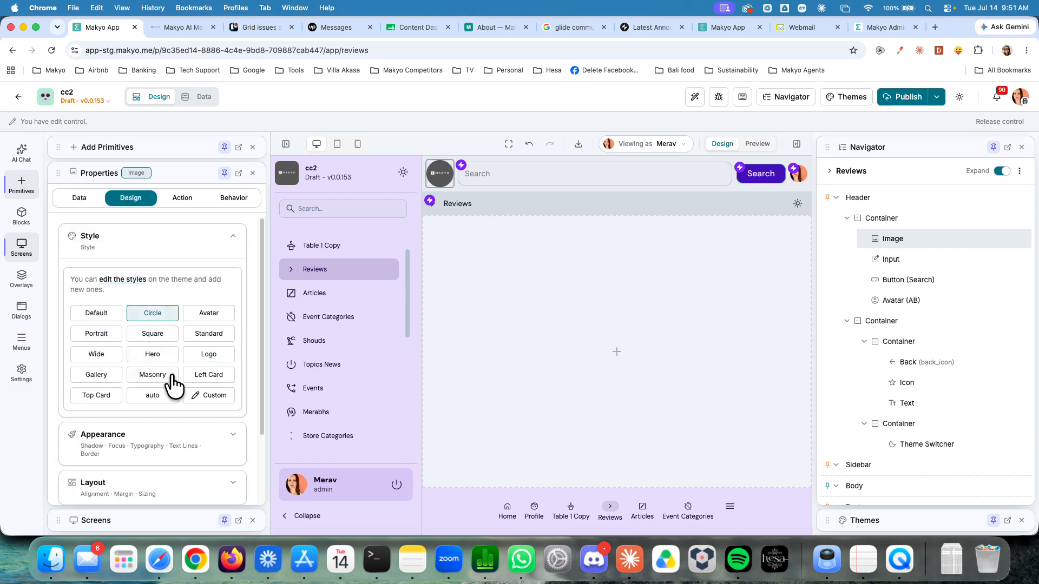
pyautogui.scroll(-2, 127, 408)
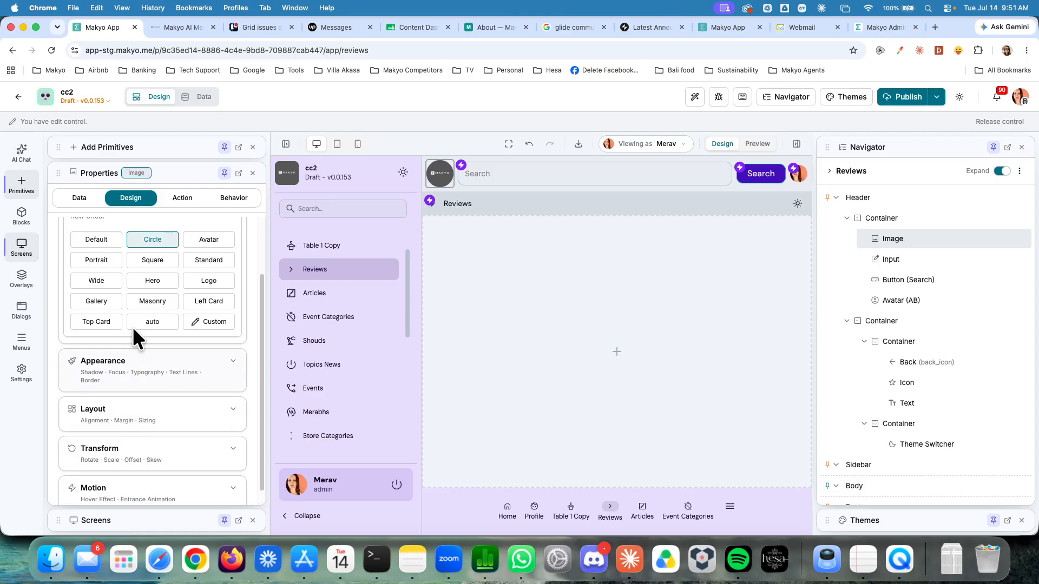
pyautogui.click(107, 303)
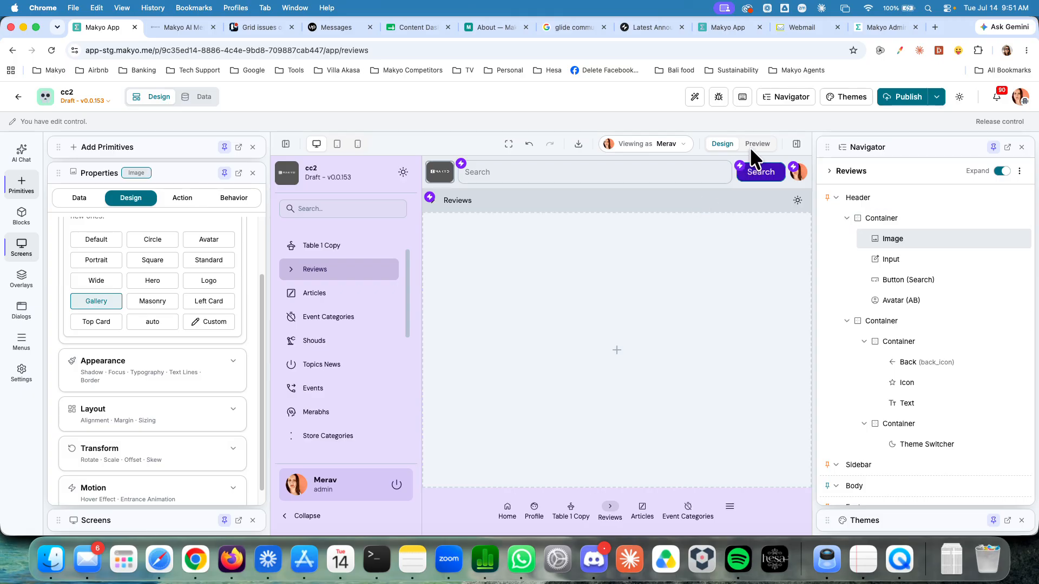
# View the header avatar's image data settings and search the primitives for "ava" to locate the Avatar element.
pyautogui.click(799, 173)
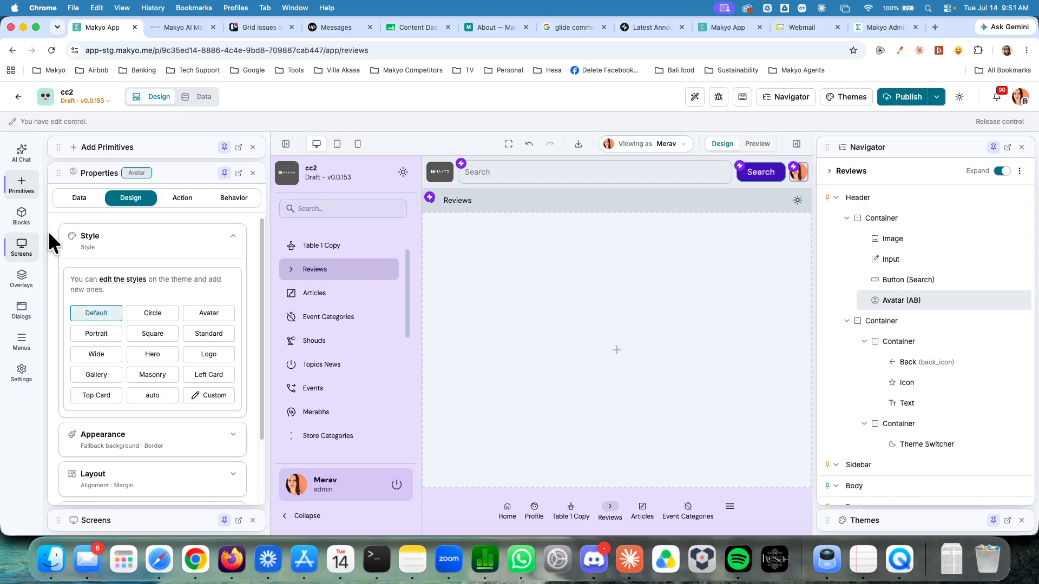
pyautogui.click(80, 199)
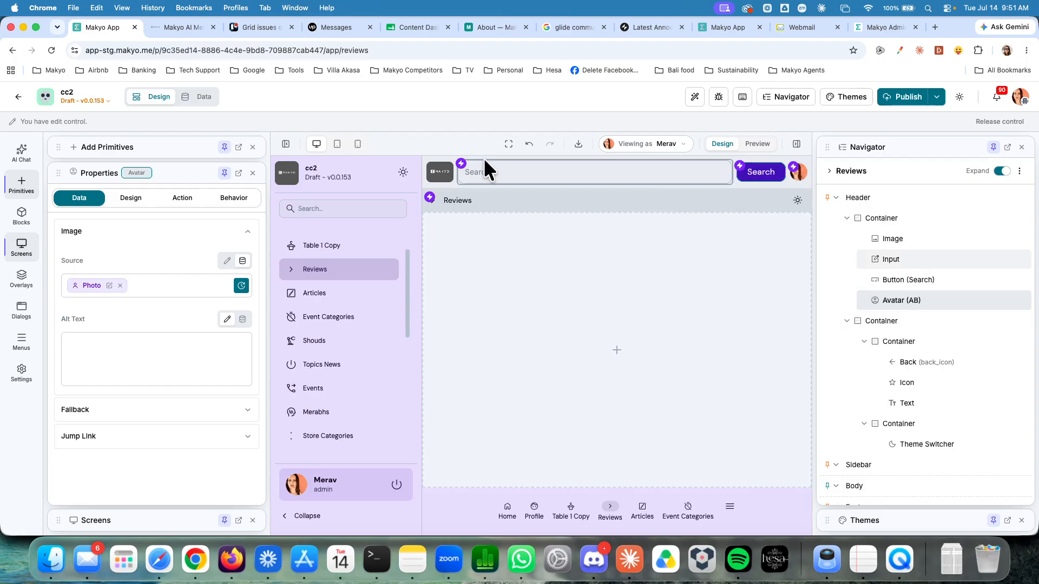
pyautogui.click(171, 159)
pyautogui.click(133, 174)
pyautogui.write('ava')
pyautogui.scroll(-4, 162, 342)
pyautogui.moveTo(73, 379); pyautogui.dragTo(495, 263)
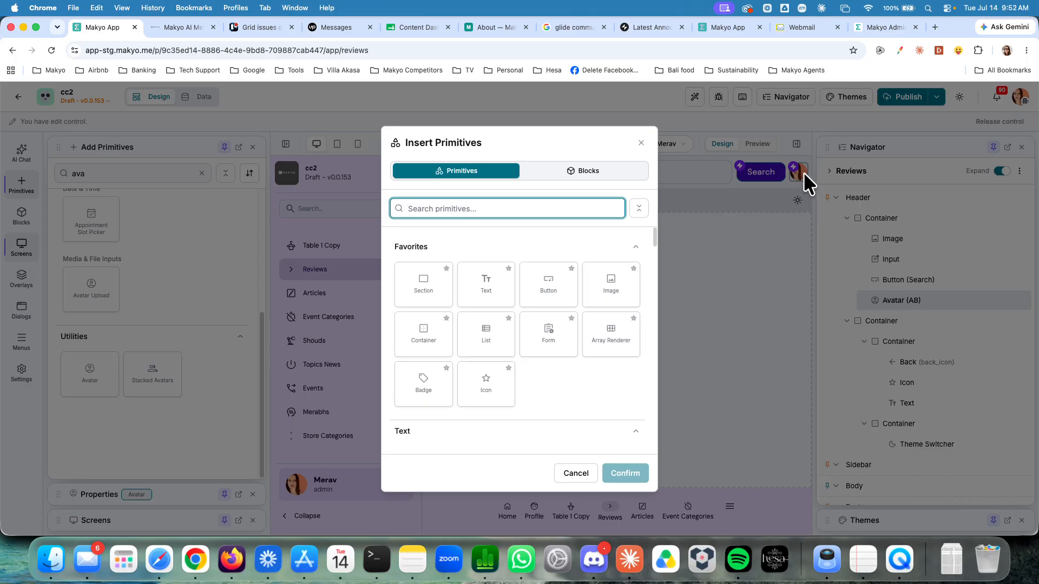
pyautogui.click(641, 143)
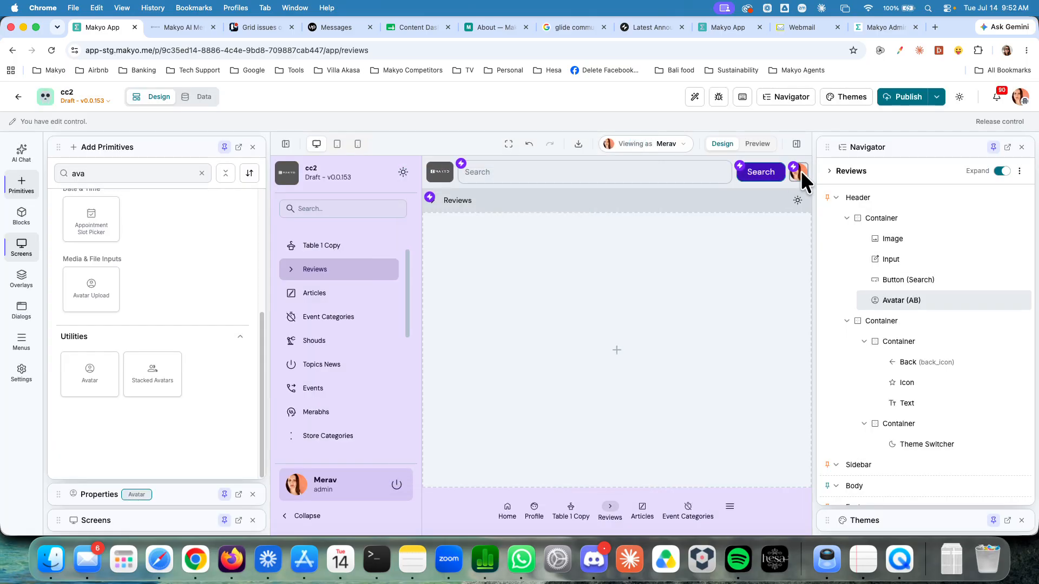
# Reselect the header avatar and view the User Table Data columns for its image source, picking Photo.
pyautogui.click(801, 171)
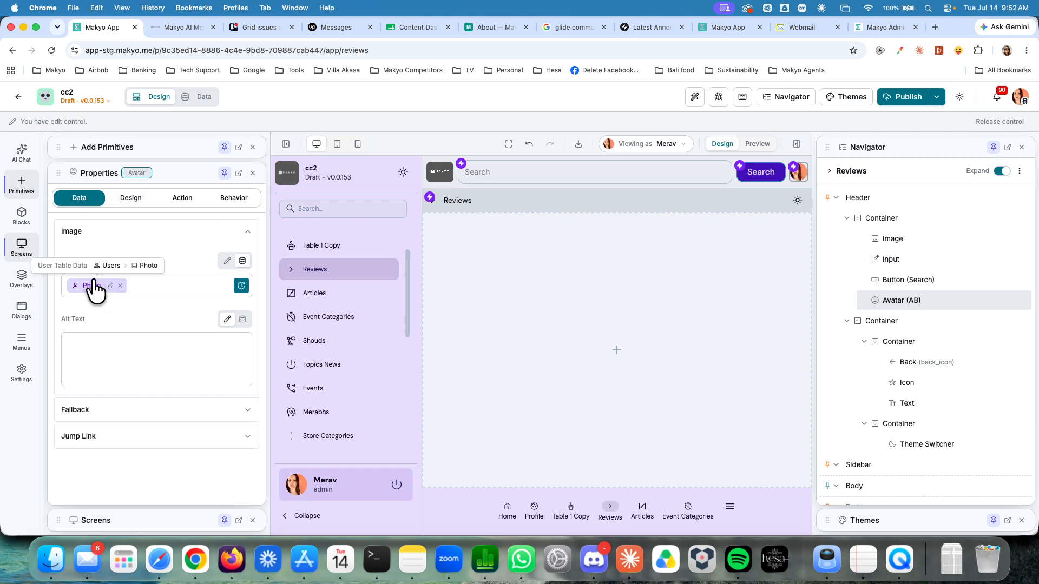
pyautogui.click(240, 286)
pyautogui.moveTo(249, 329)
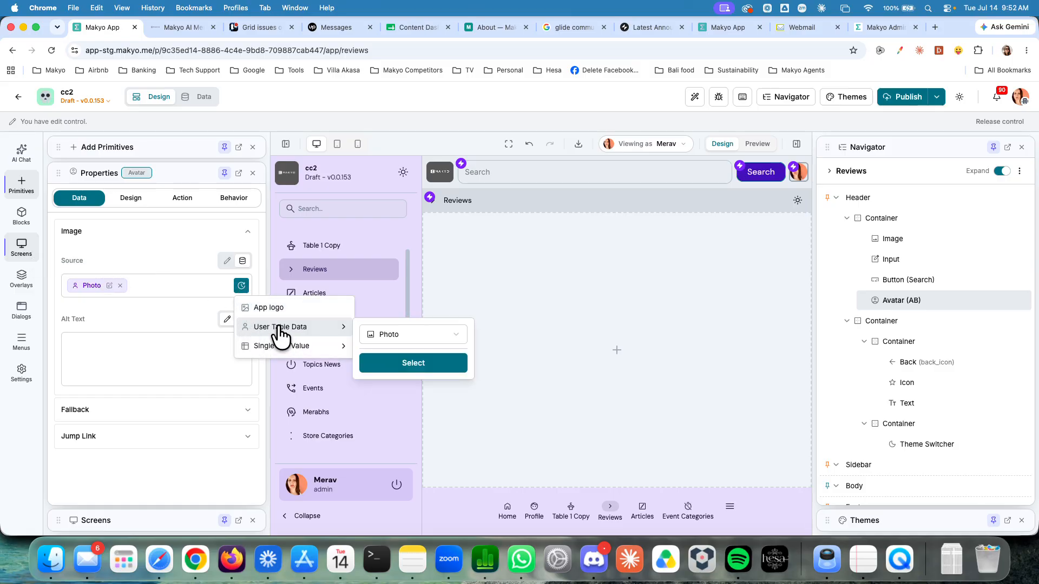
pyautogui.click(379, 335)
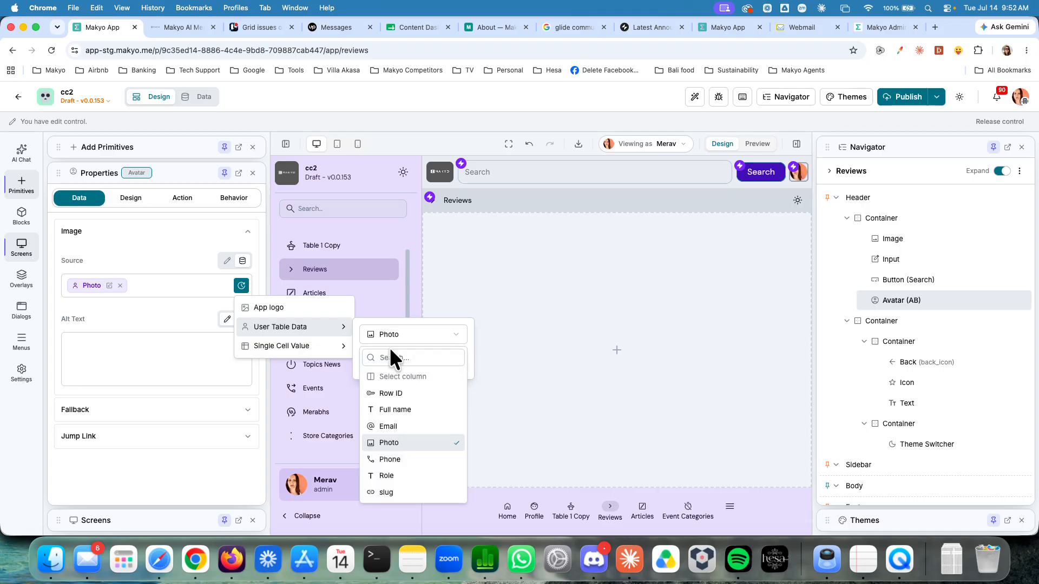
pyautogui.click(385, 442)
# Look at the Photo column in the Users data table and return to the Reviews screen design.
pyautogui.click(197, 98)
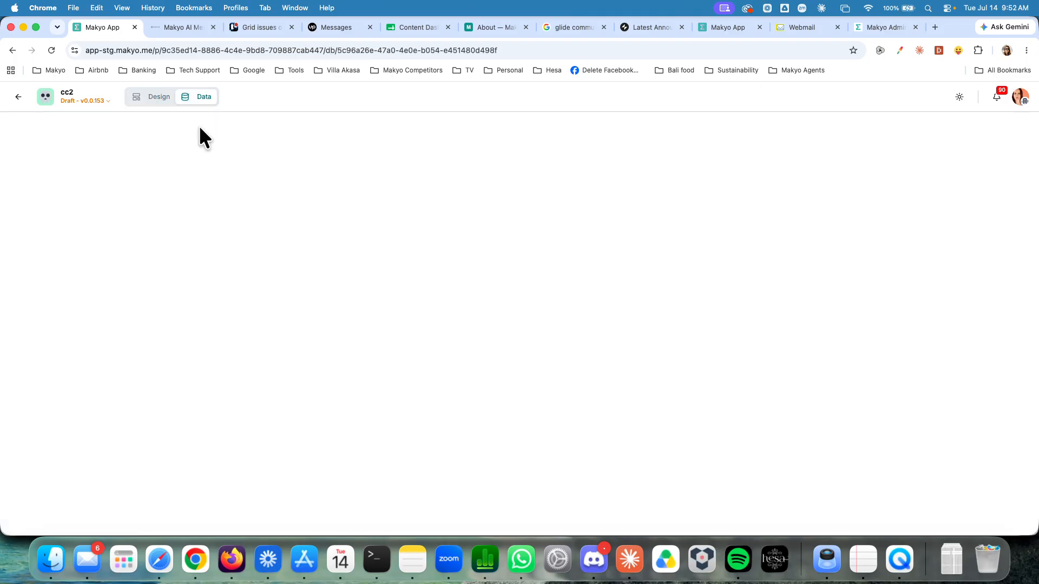
pyautogui.click(199, 136)
pyautogui.click(198, 138)
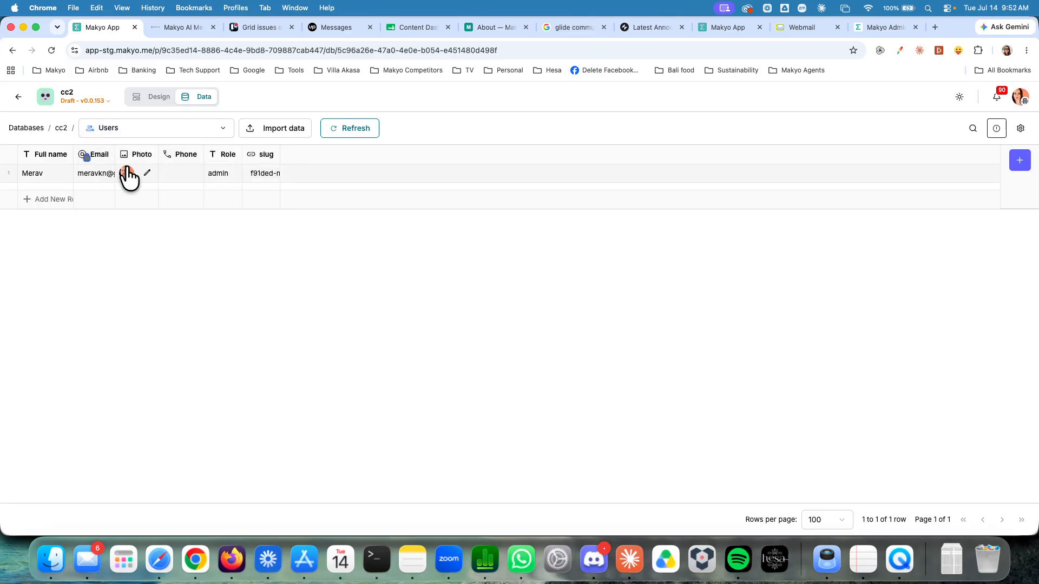
pyautogui.click(162, 97)
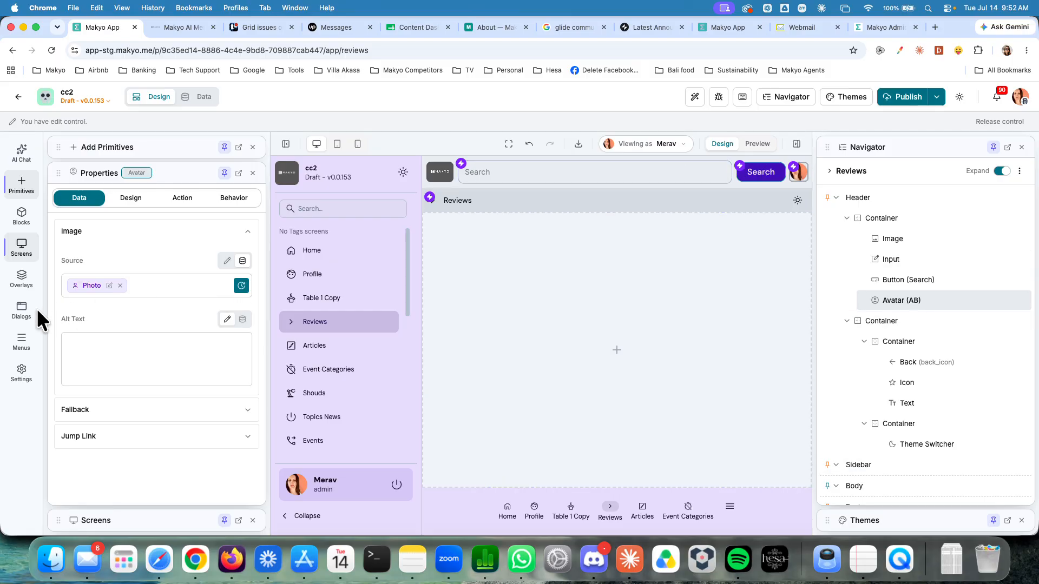
# Examine the app's menus, including the Item menu's entries and its Update item settings, and close them.
pyautogui.click(20, 340)
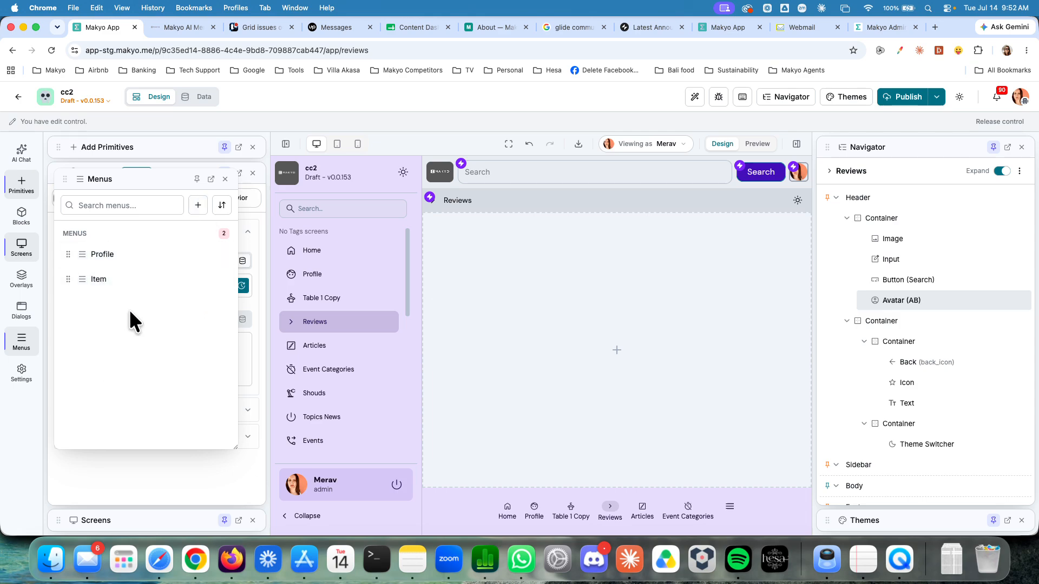
pyautogui.click(141, 279)
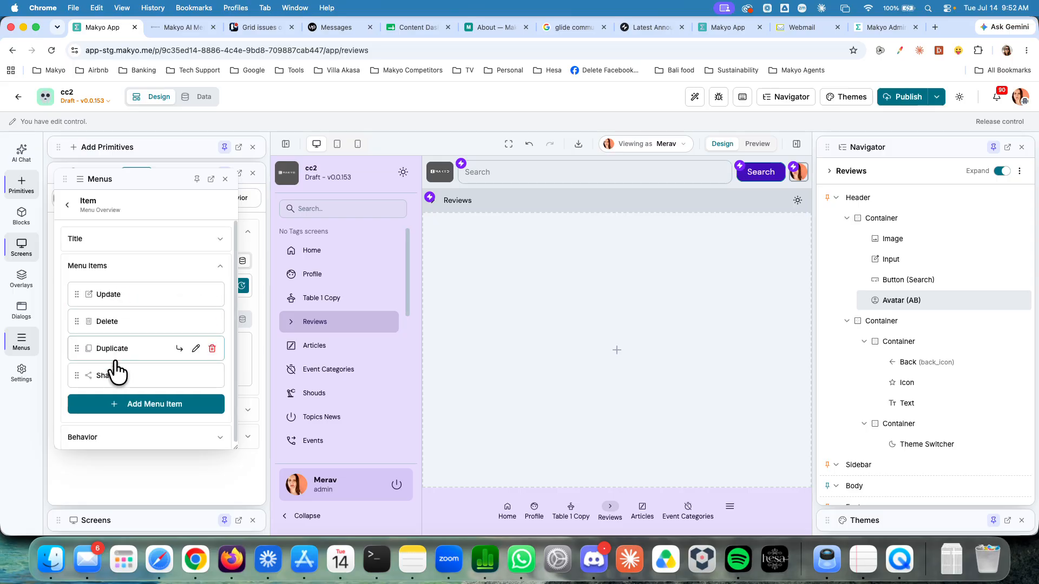
pyautogui.click(125, 298)
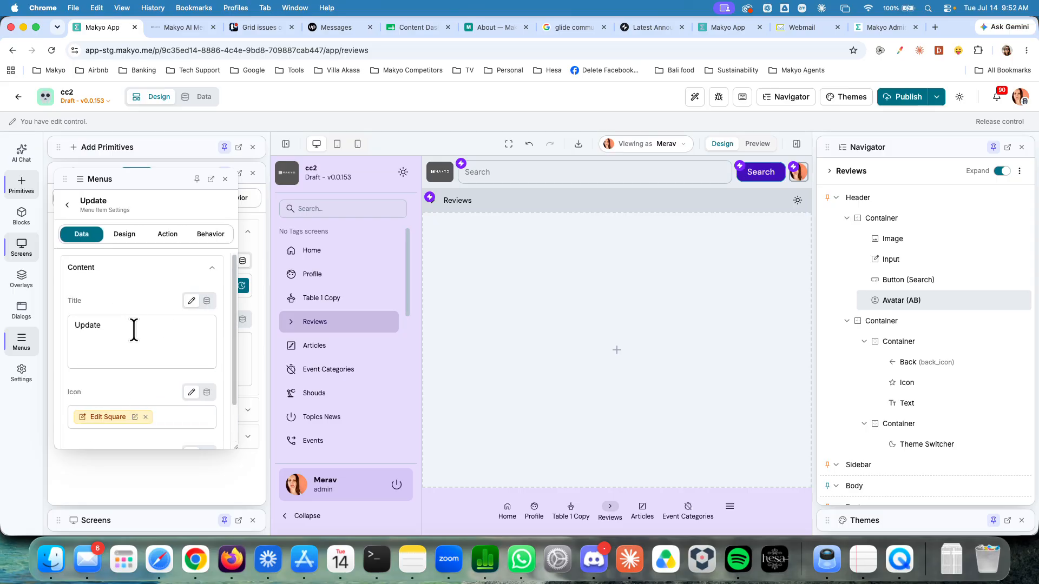
pyautogui.click(67, 205)
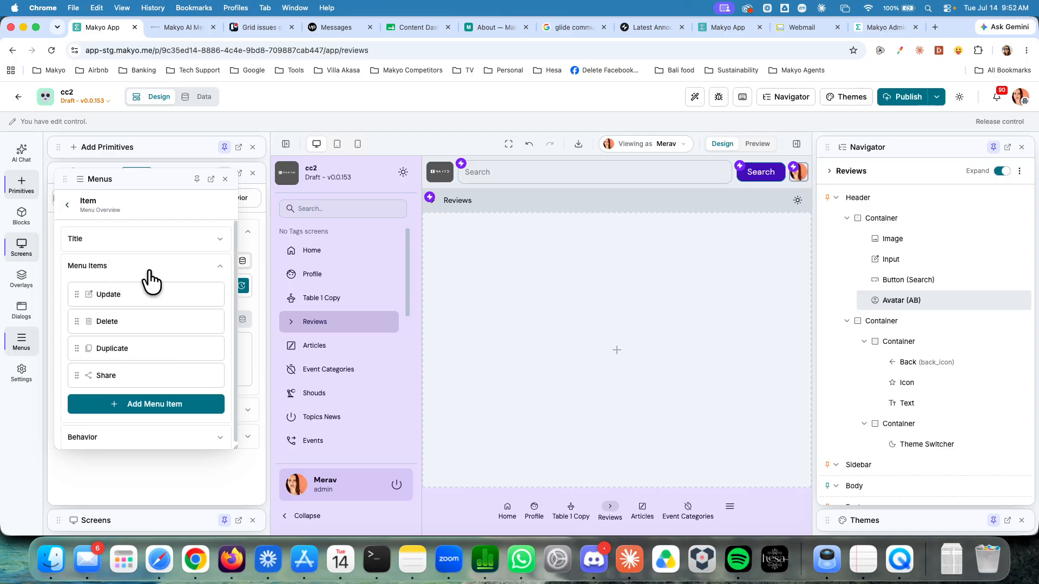
pyautogui.click(65, 206)
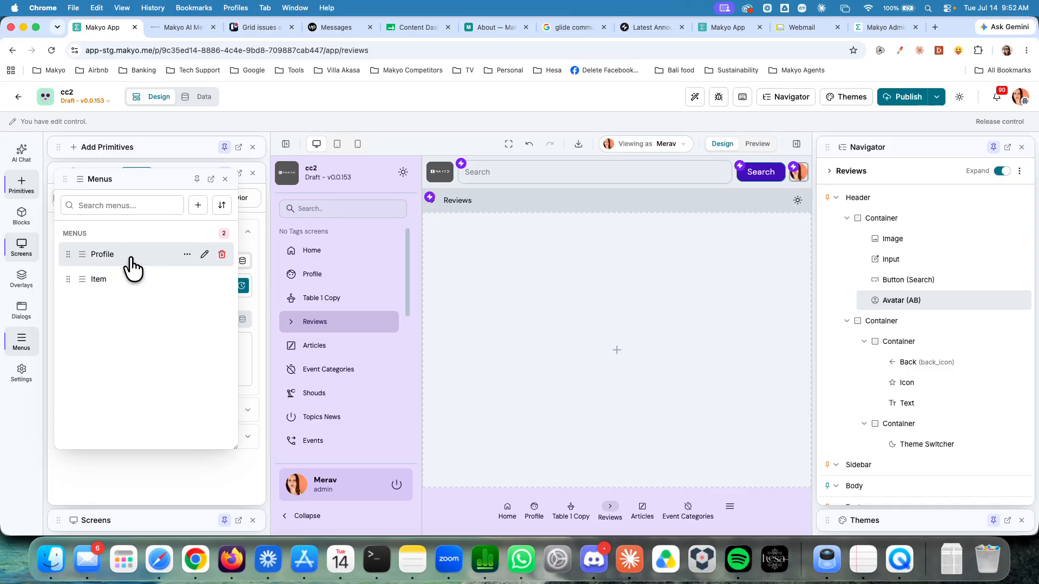
pyautogui.click(225, 179)
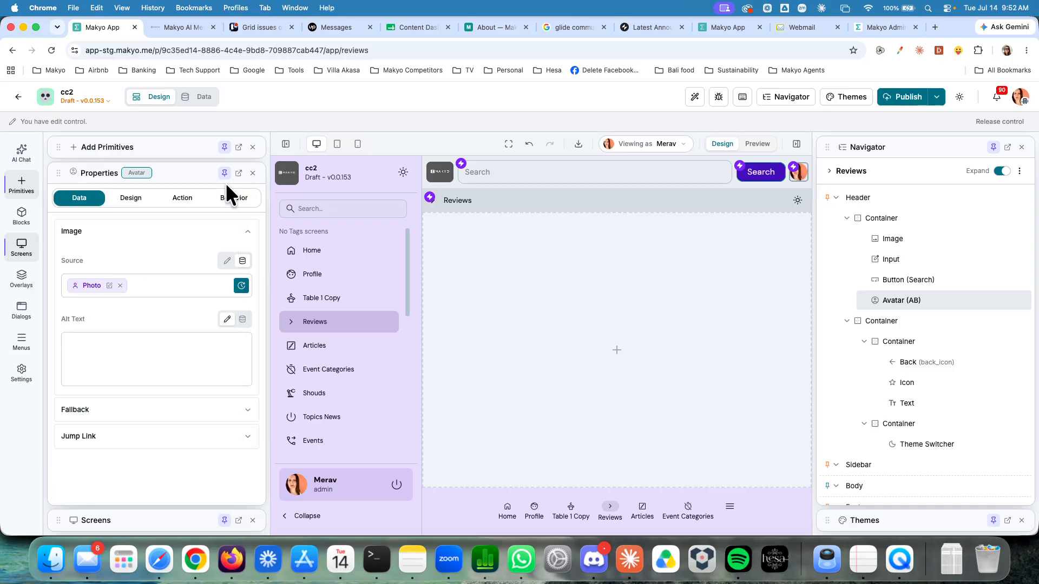
# Replace the header avatar's click action with a new Open Menu action for the Profile menu, and test it in preview.
pyautogui.click(793, 168)
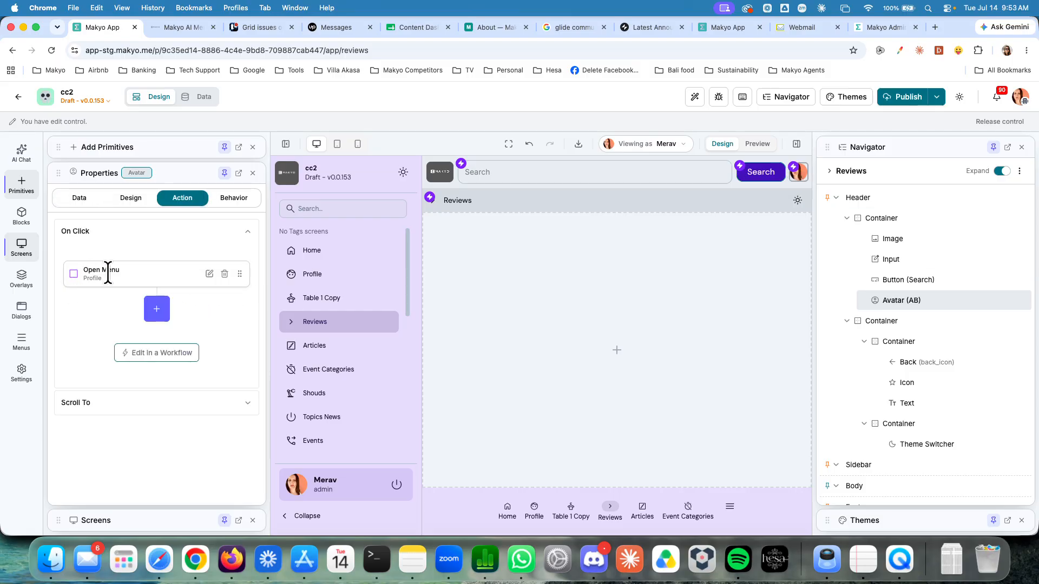
pyautogui.click(224, 274)
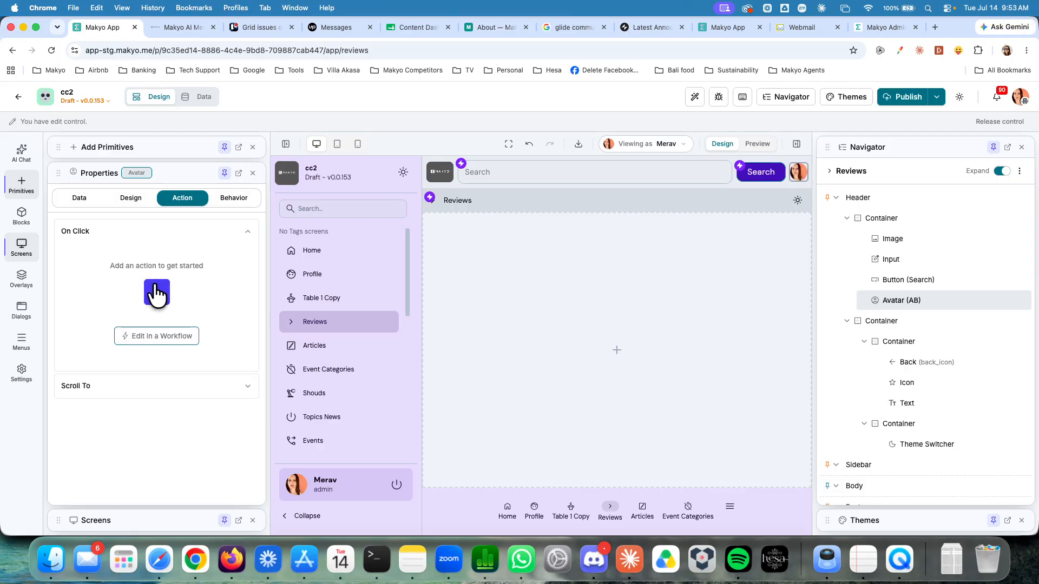
pyautogui.click(156, 294)
pyautogui.write('open')
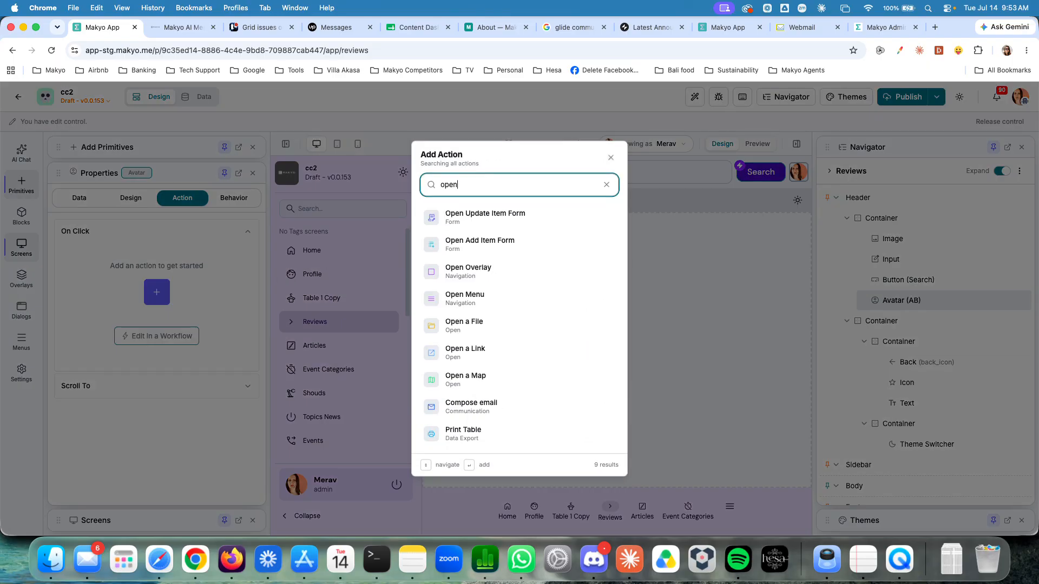
pyautogui.click(473, 296)
pyautogui.click(502, 237)
pyautogui.click(467, 259)
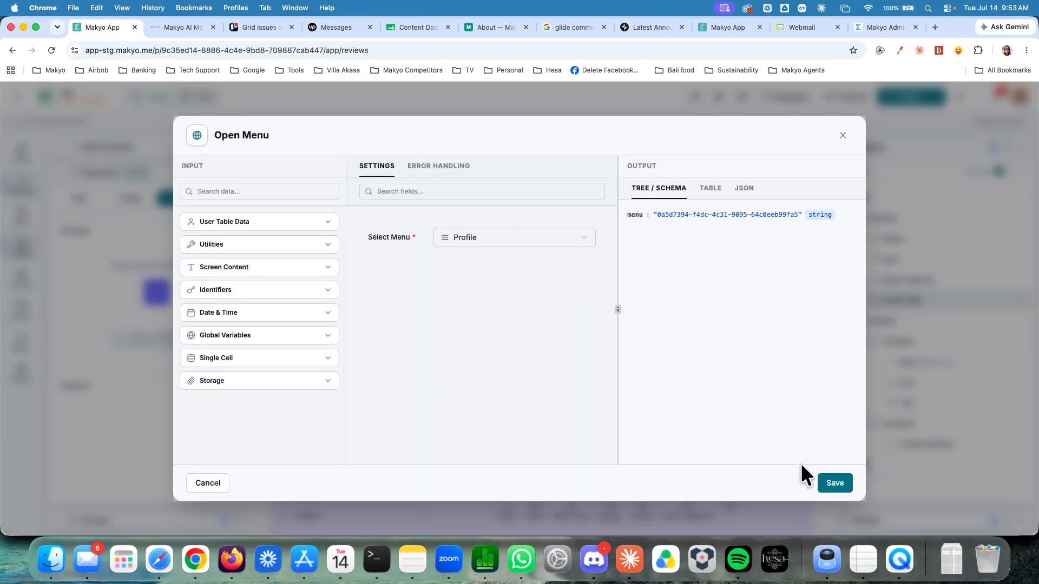
pyautogui.click(833, 483)
pyautogui.click(759, 146)
pyautogui.click(798, 172)
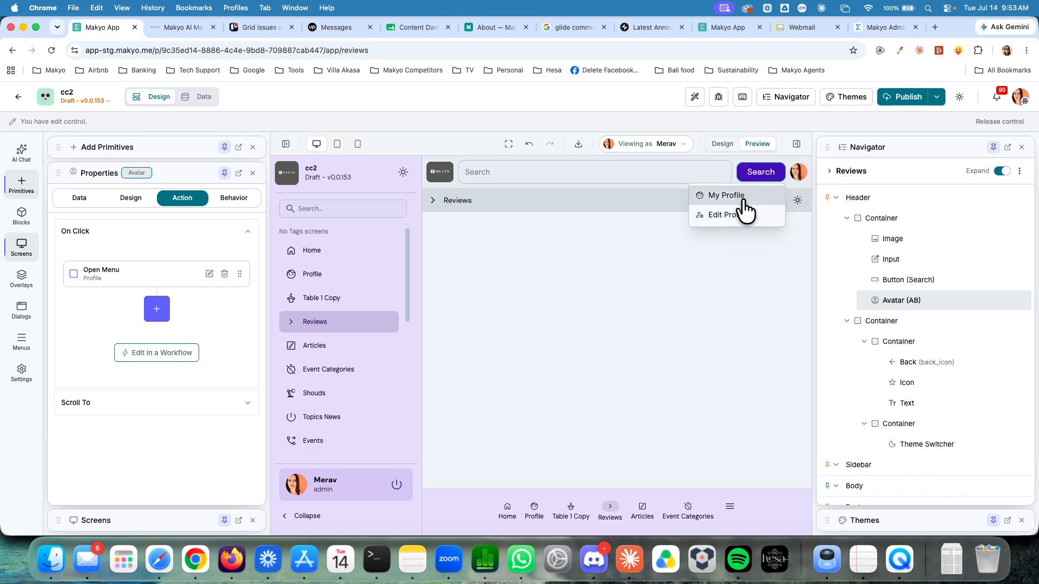
# Check the header avatar's Profile menu in preview, close it, and view the search input's value-updated action.
pyautogui.click(796, 172)
pyautogui.click(805, 169)
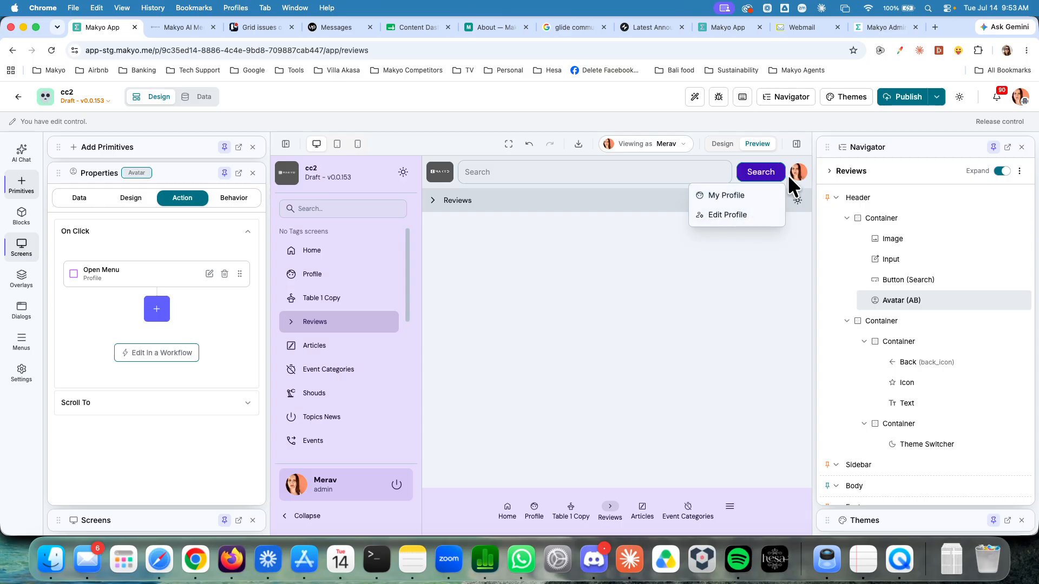
pyautogui.click(653, 262)
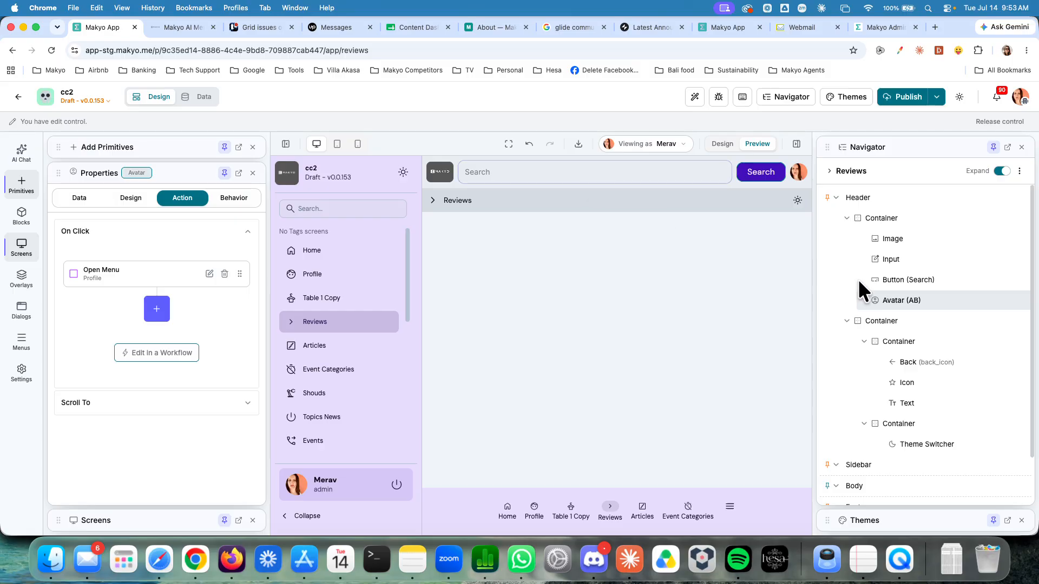
pyautogui.click(890, 261)
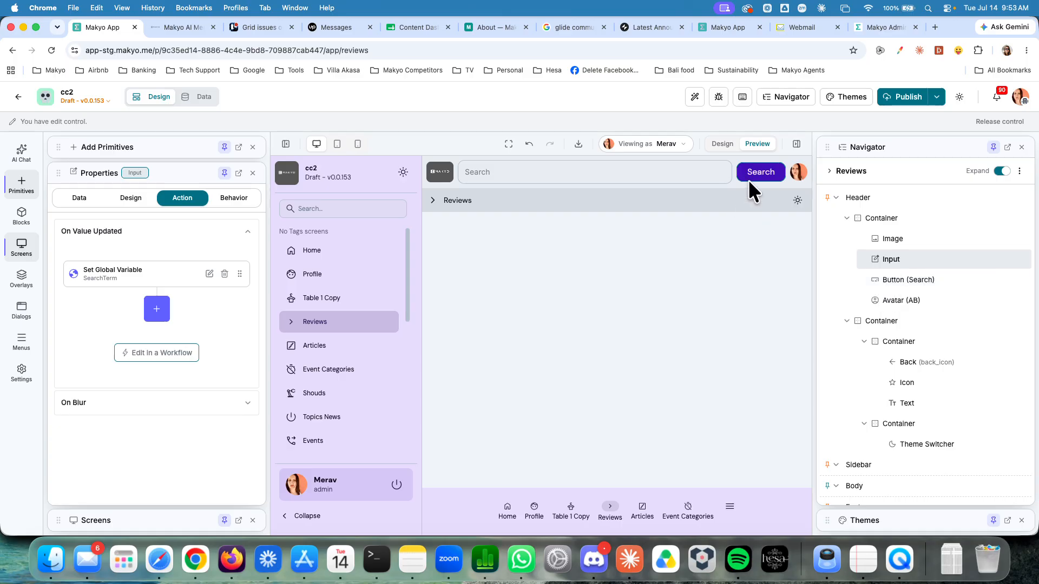
# Remove the label text from the header's Search button.
pyautogui.click(895, 282)
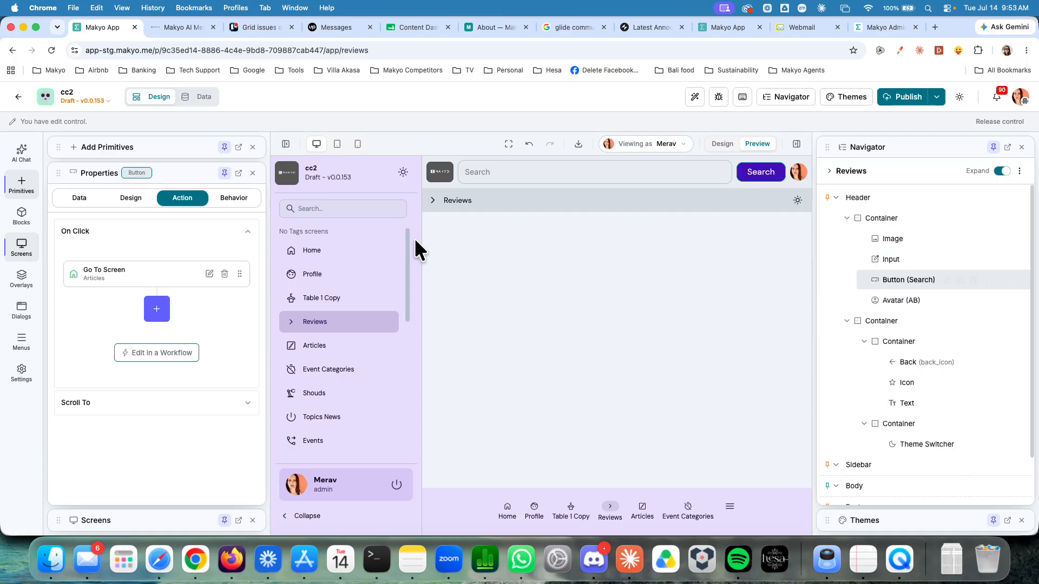
pyautogui.click(79, 198)
pyautogui.moveTo(68, 284); pyautogui.dragTo(87, 279)
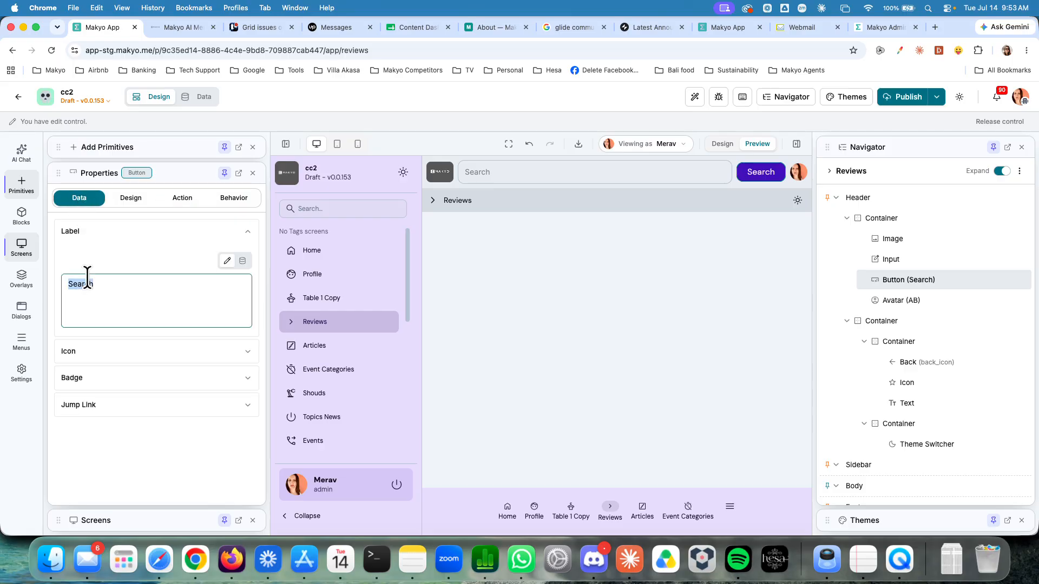
pyautogui.press('BackSpace')
# Find a search icon for the header button and assign the Saved Search icon.
pyautogui.click(71, 352)
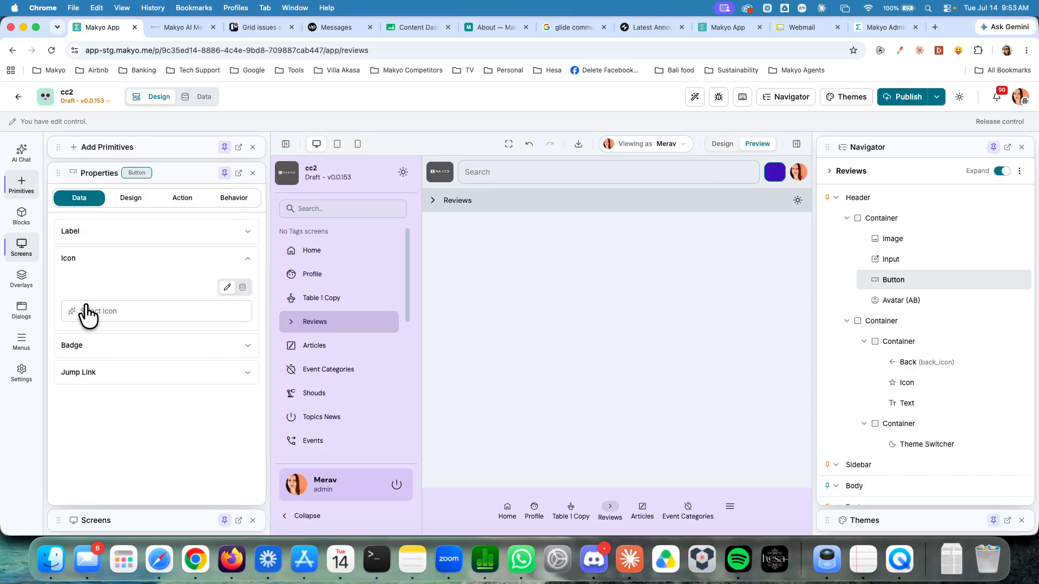
pyautogui.click(83, 312)
pyautogui.write('sa')
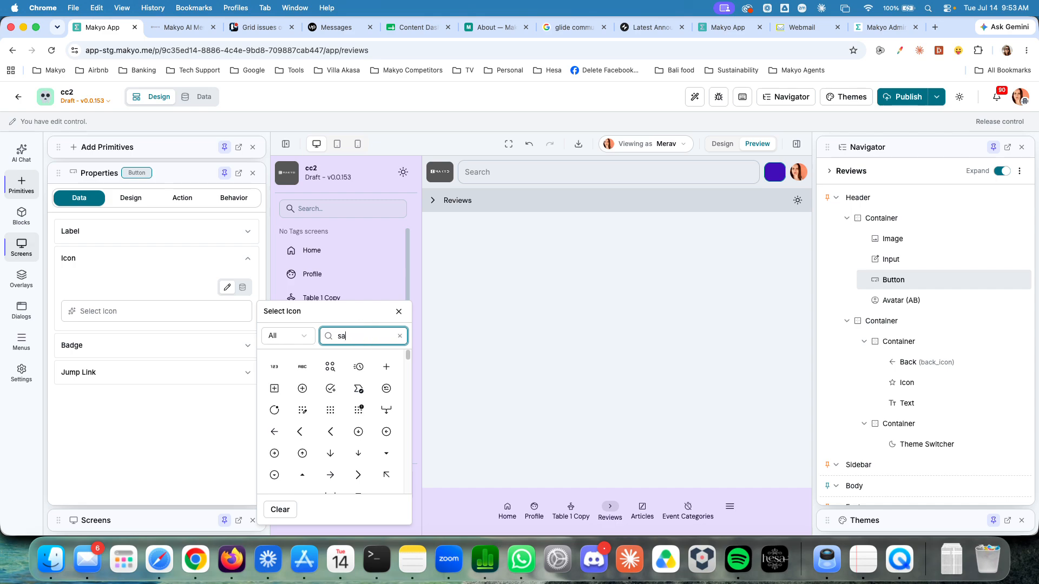
pyautogui.write('r')
pyautogui.write('e')
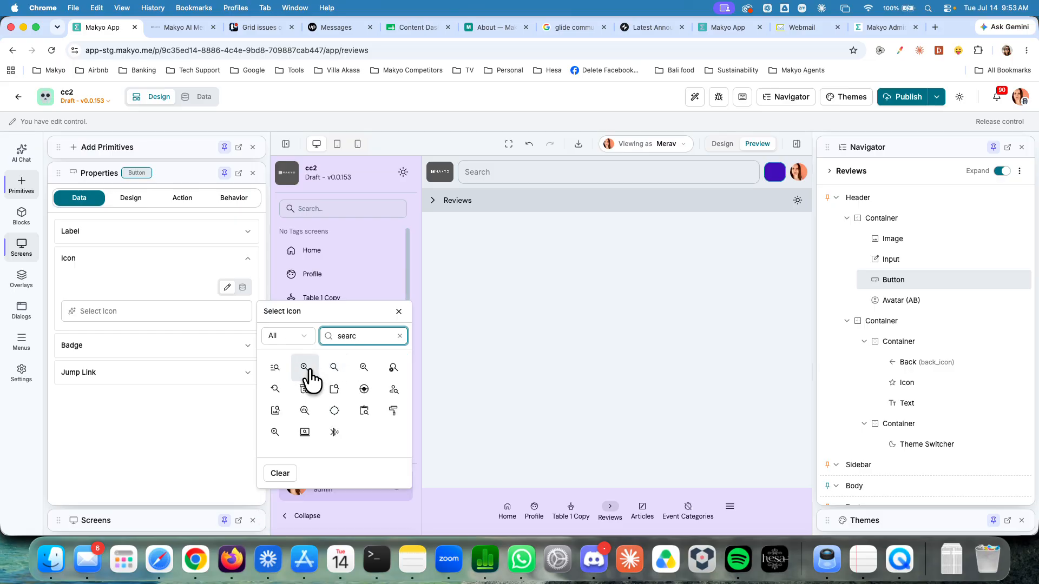
pyautogui.click(305, 368)
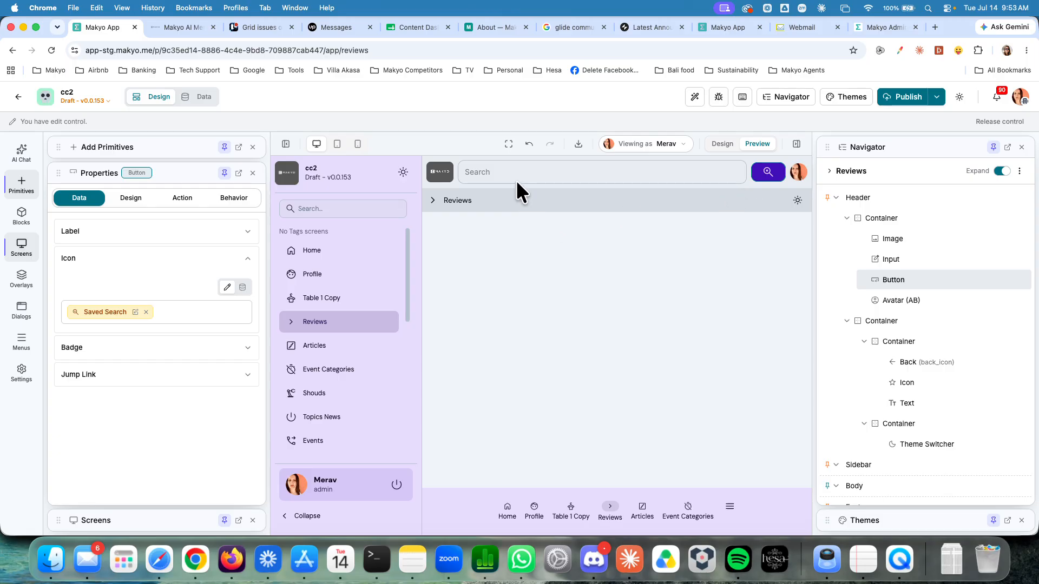
# Return to design mode and set the header search input's placeholder to "Search articles".
pyautogui.click(721, 144)
pyautogui.click(625, 171)
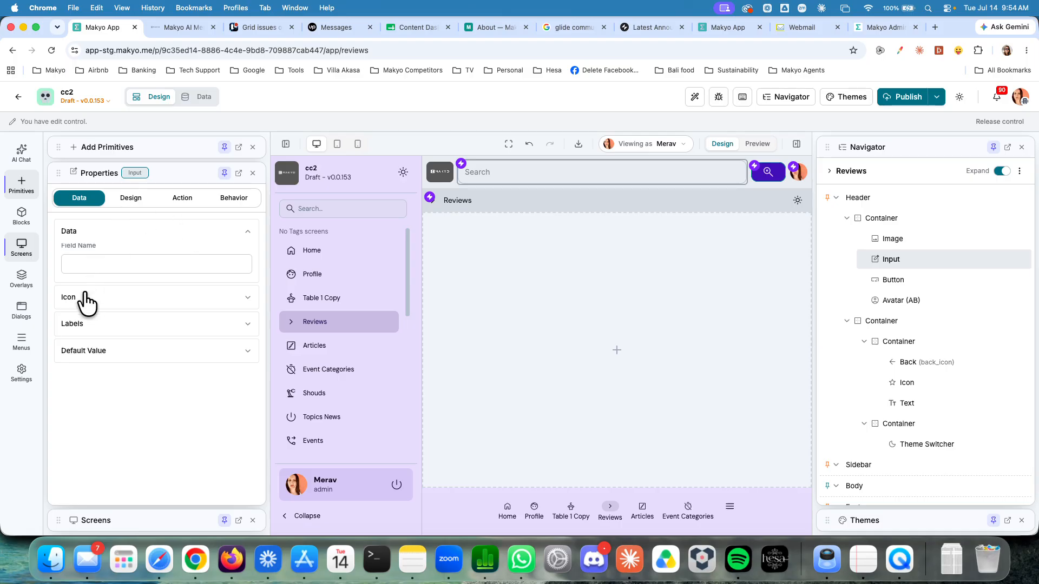
pyautogui.click(81, 325)
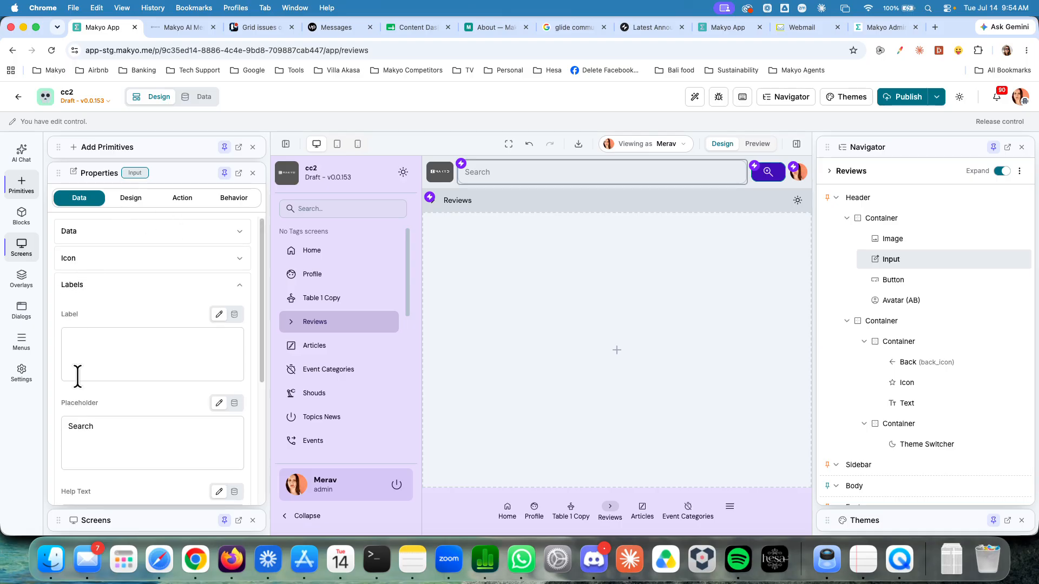
pyautogui.scroll(-1, 77, 372)
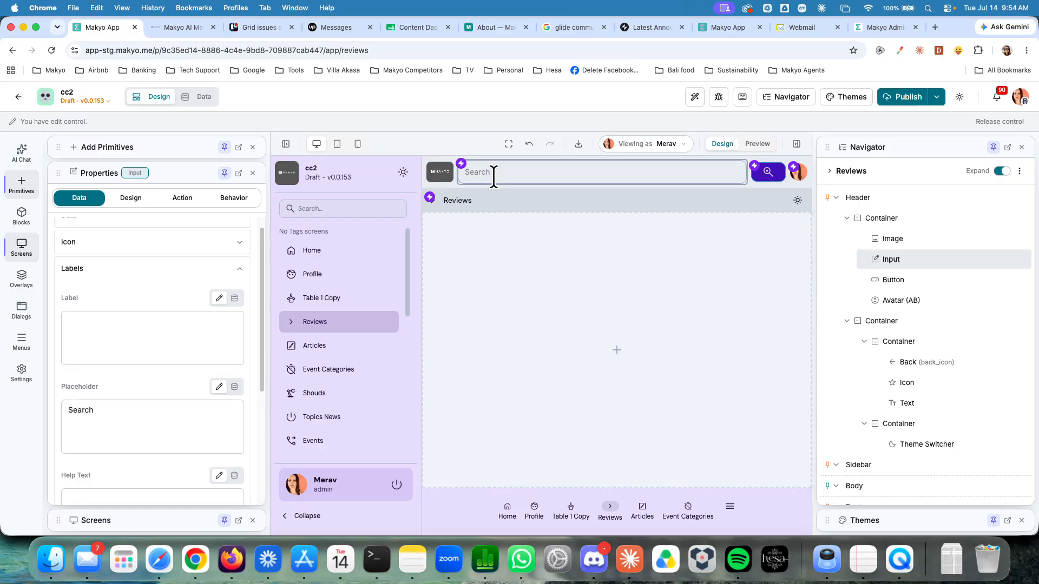
pyautogui.click(176, 407)
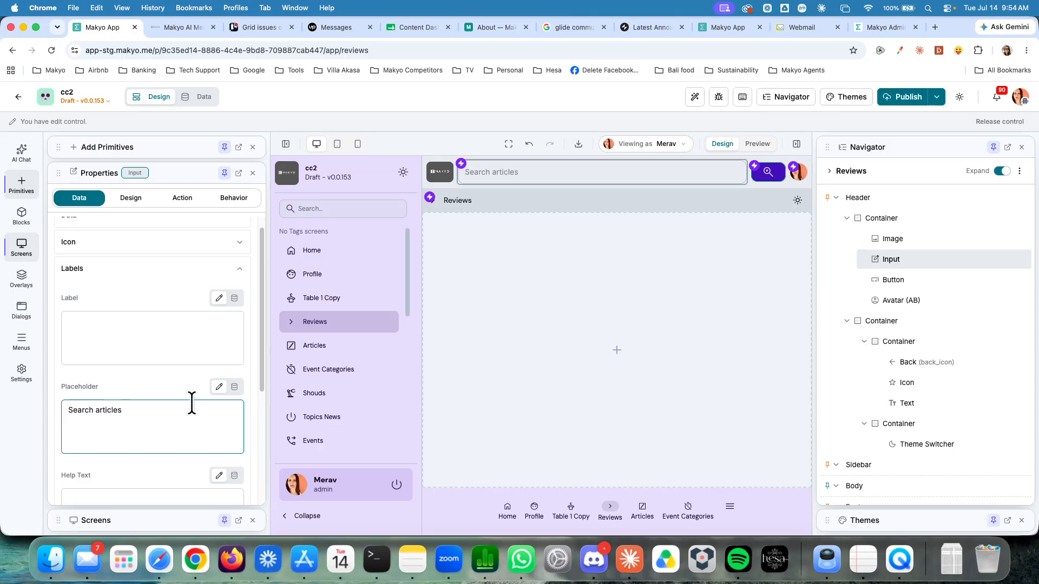
pyautogui.scroll(1, 146, 216)
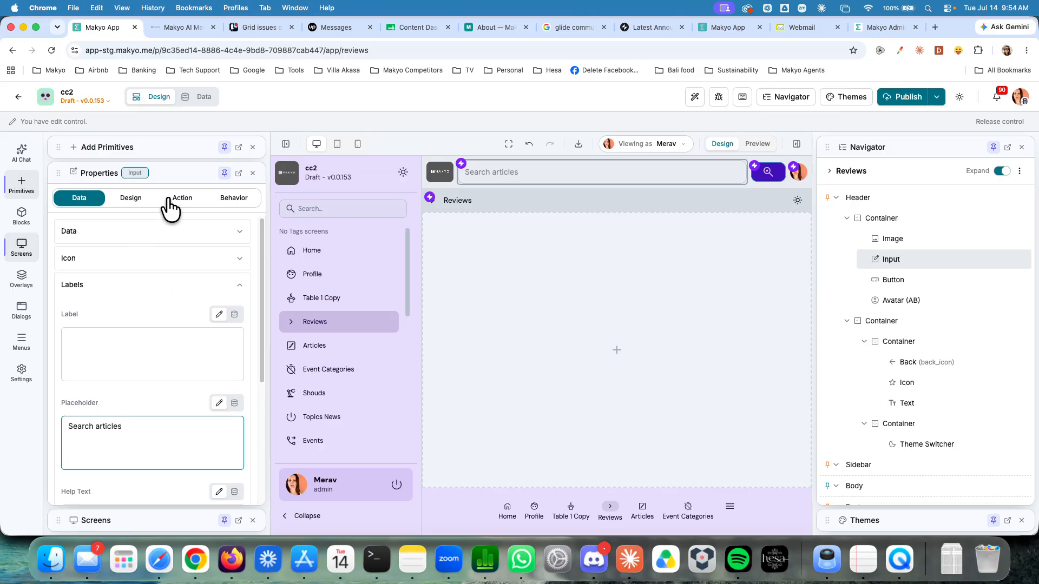
# Replace the search input's existing value-updated action with a new Set Global Variable action.
pyautogui.click(172, 205)
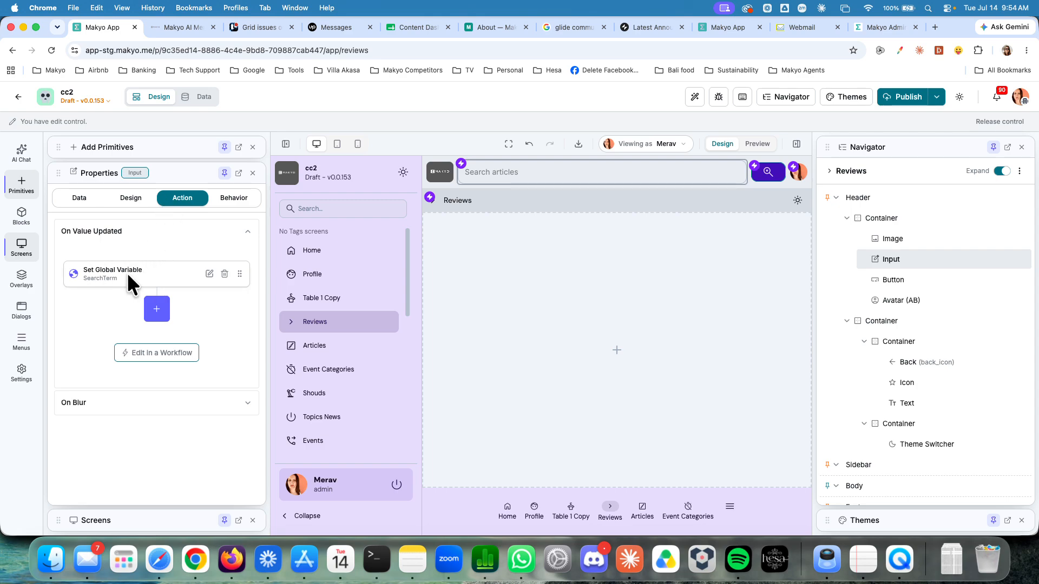
pyautogui.click(224, 274)
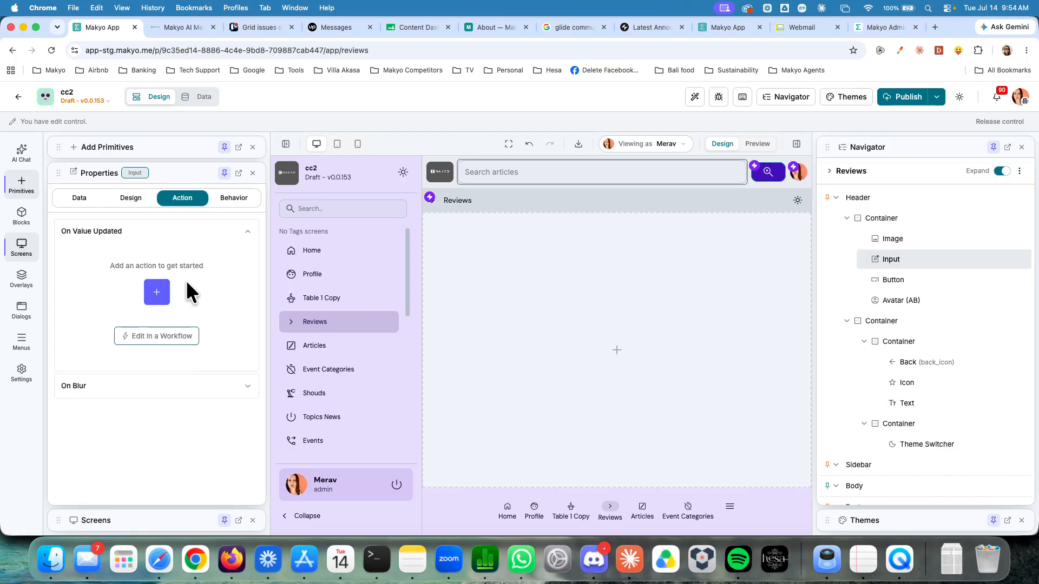
pyautogui.click(165, 291)
pyautogui.click(483, 171)
pyautogui.write('set')
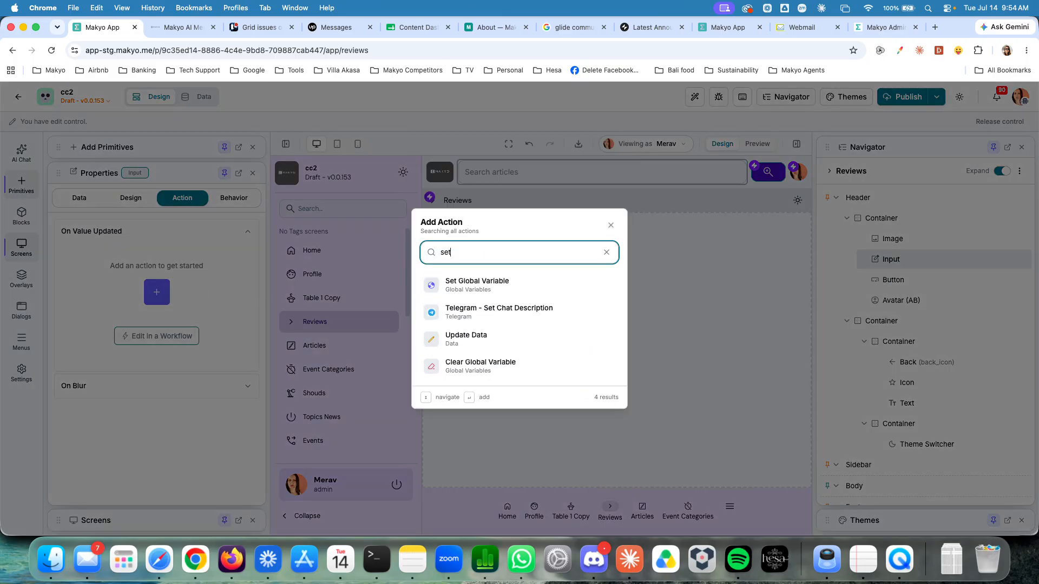
pyautogui.click(480, 282)
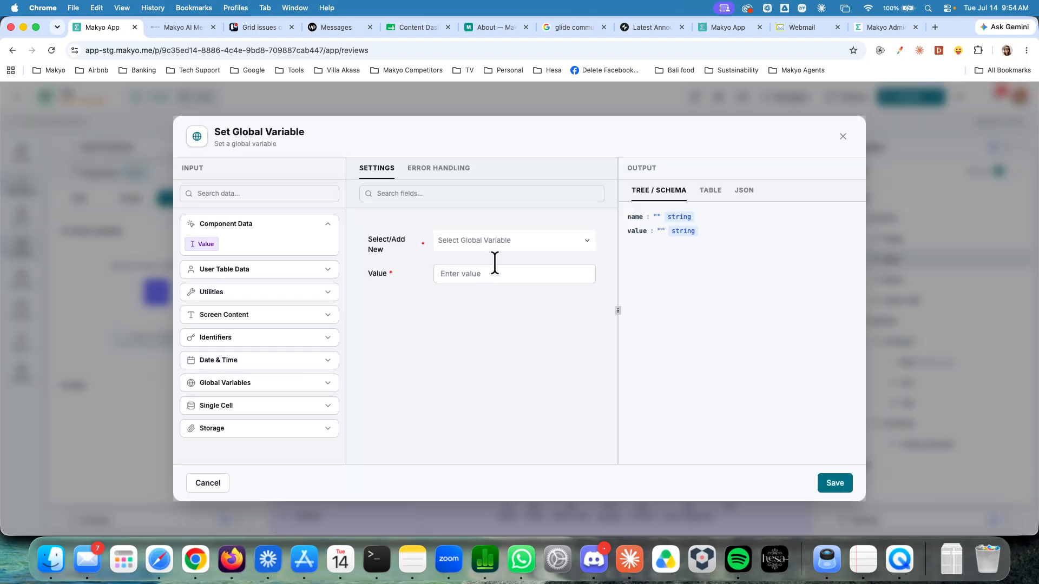
# Create a global variable named SearchByKeyword and select it as the variable the action sets.
pyautogui.click(516, 250)
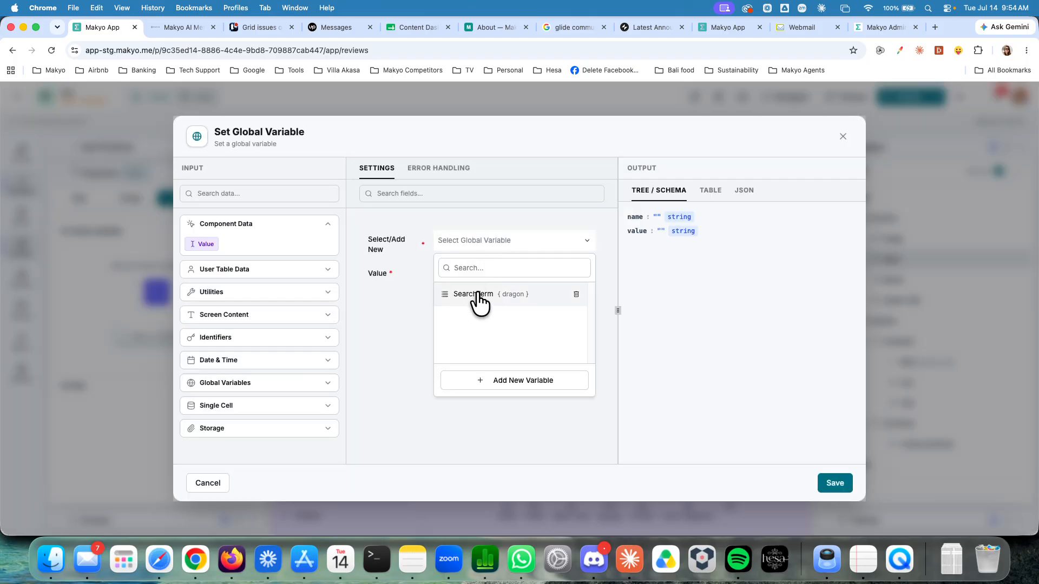
pyautogui.click(500, 380)
pyautogui.write('SearchByKeyword')
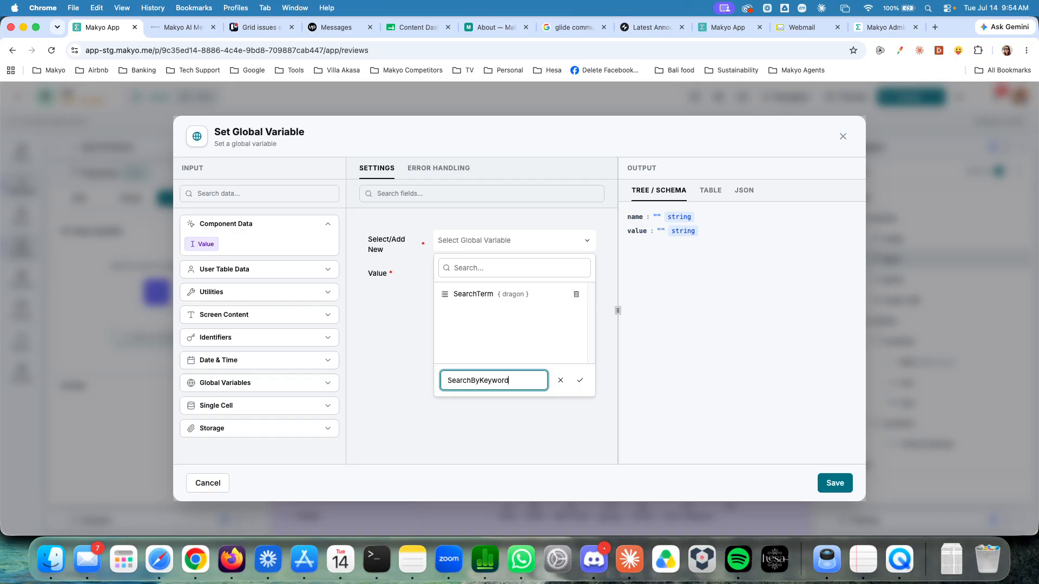
pyautogui.click(579, 380)
pyautogui.click(504, 321)
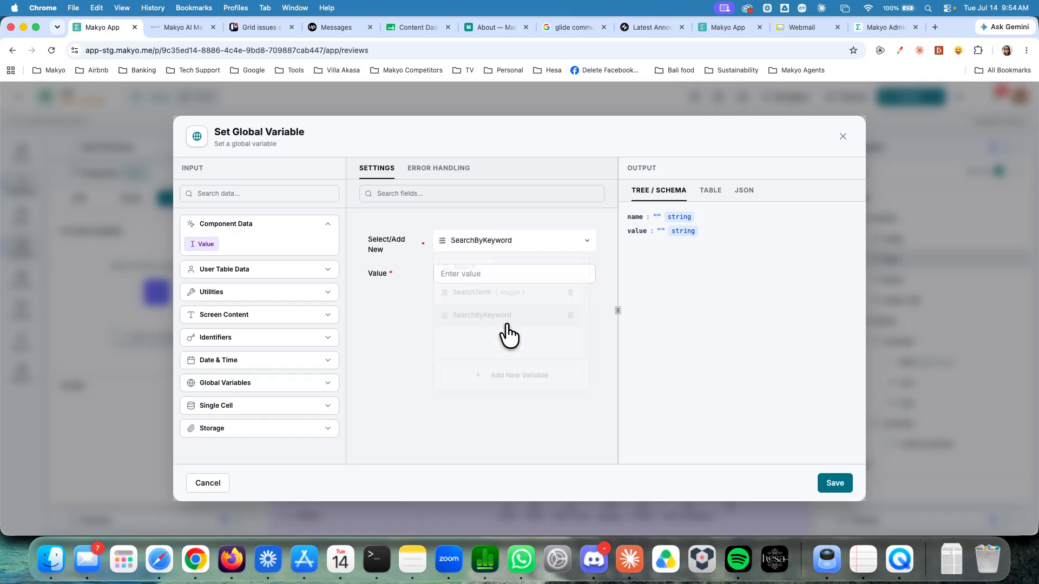
# Use the input component's Value as the value for SearchByKeyword and save the action.
pyautogui.click(449, 276)
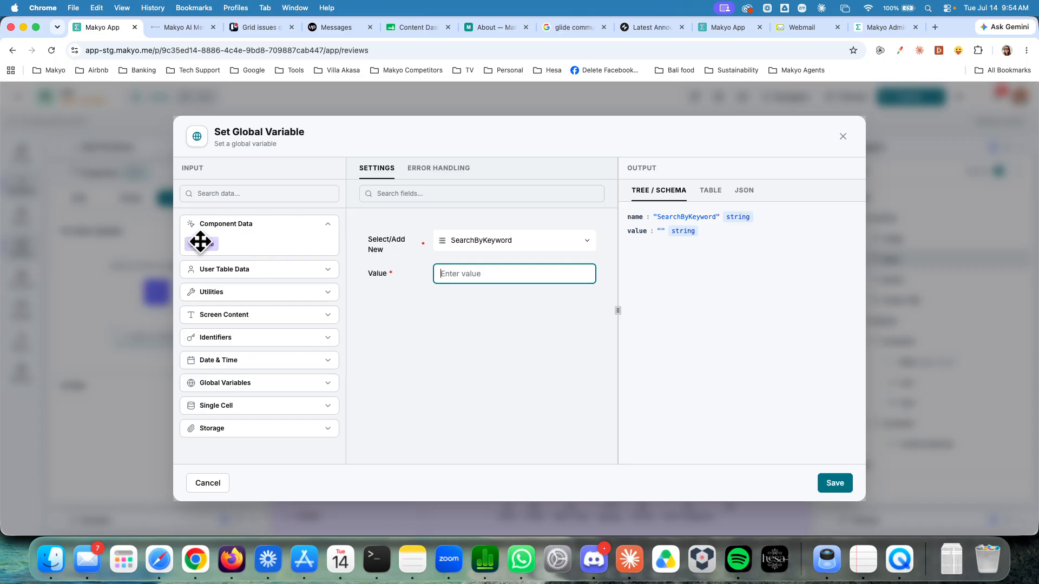
pyautogui.moveTo(200, 243); pyautogui.dragTo(468, 270)
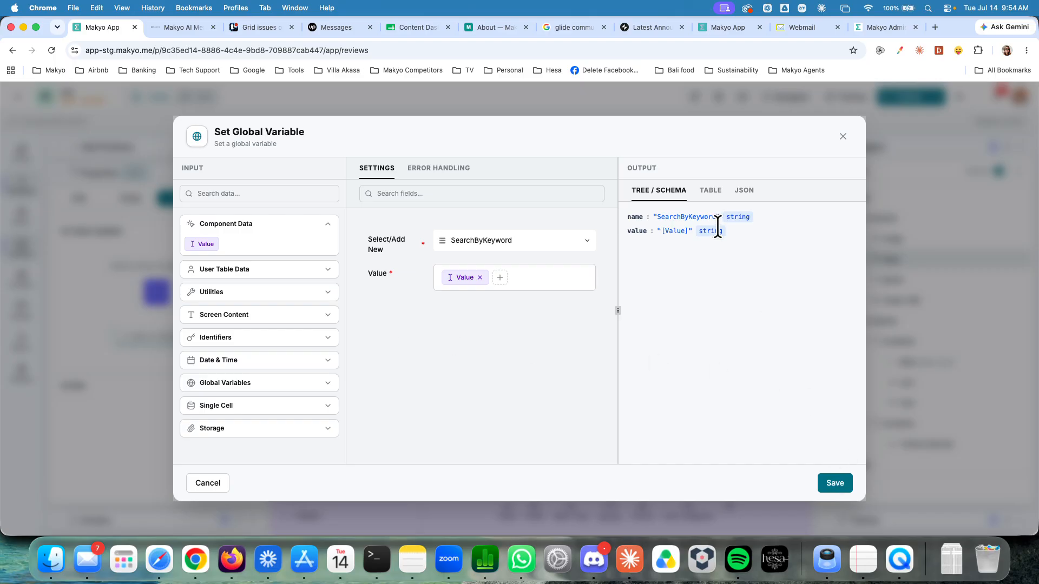
pyautogui.moveTo(656, 216); pyautogui.dragTo(753, 242)
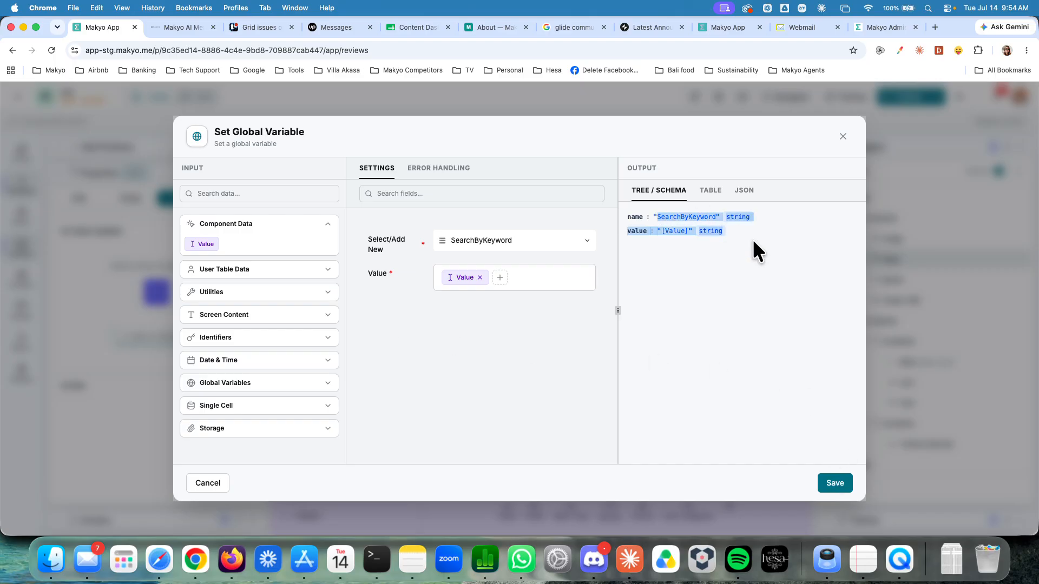
pyautogui.click(833, 483)
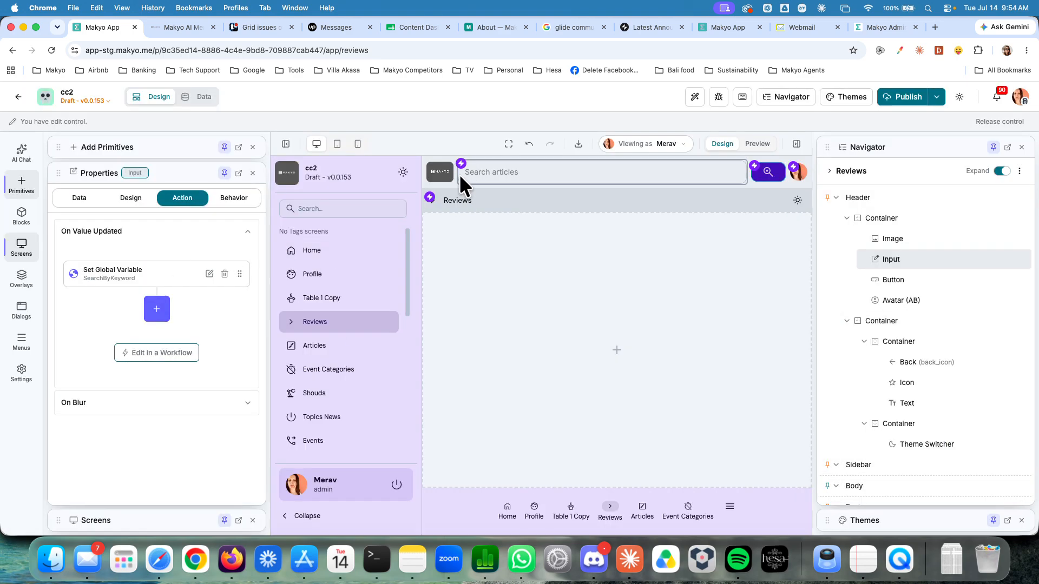
# Add a Clear Global Variable action for SearchByKeyword to the input and place it ahead of the Set Global Variable action.
pyautogui.click(157, 308)
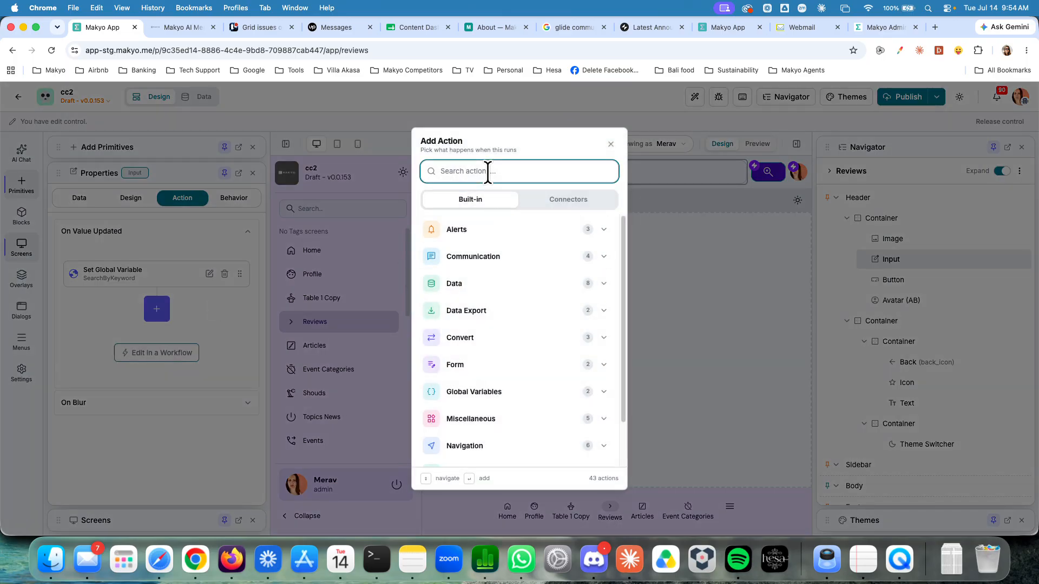
pyautogui.write('clear')
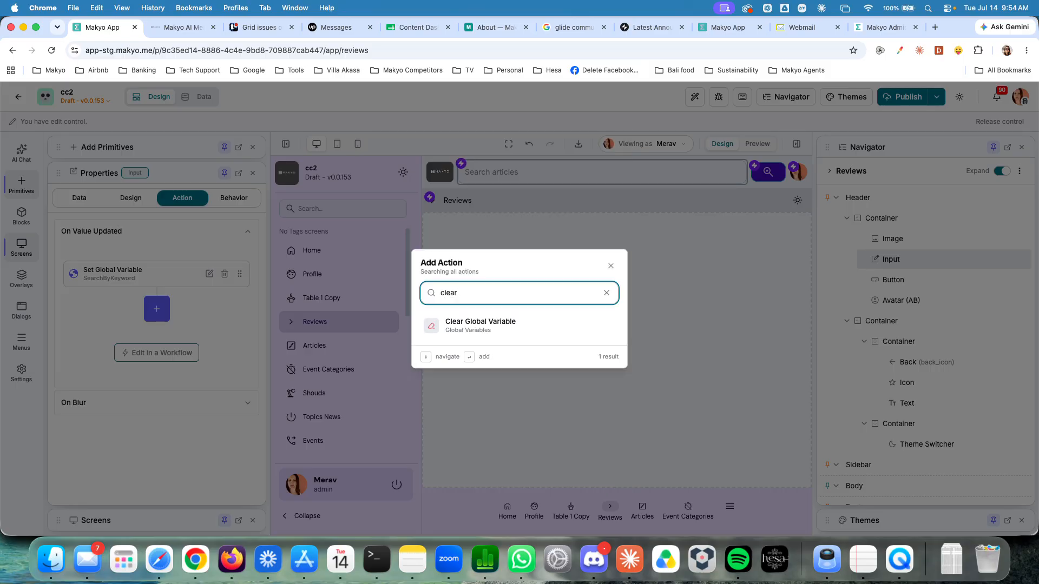
pyautogui.click(458, 326)
pyautogui.click(514, 245)
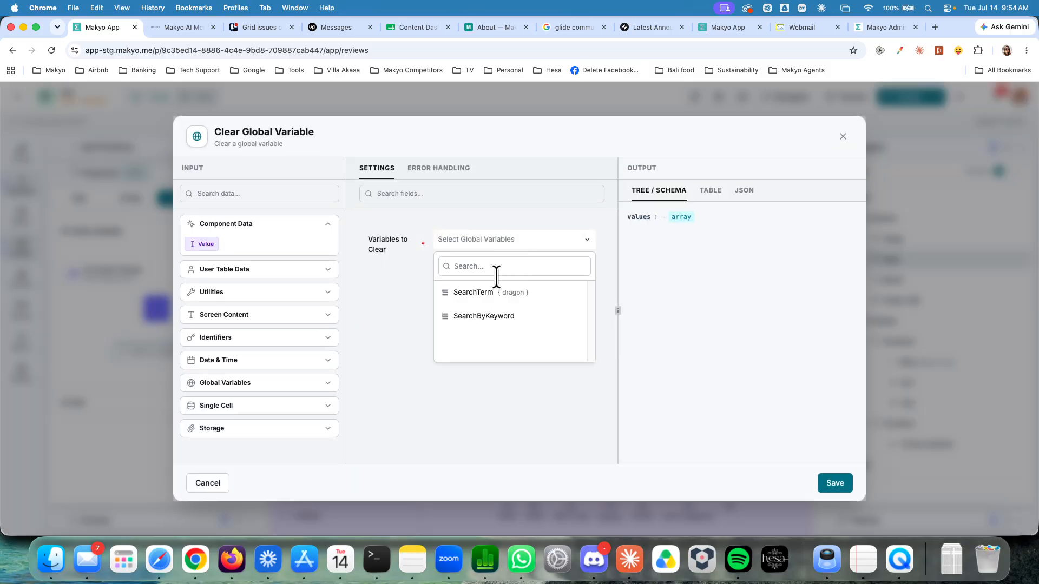
pyautogui.click(475, 318)
pyautogui.click(610, 292)
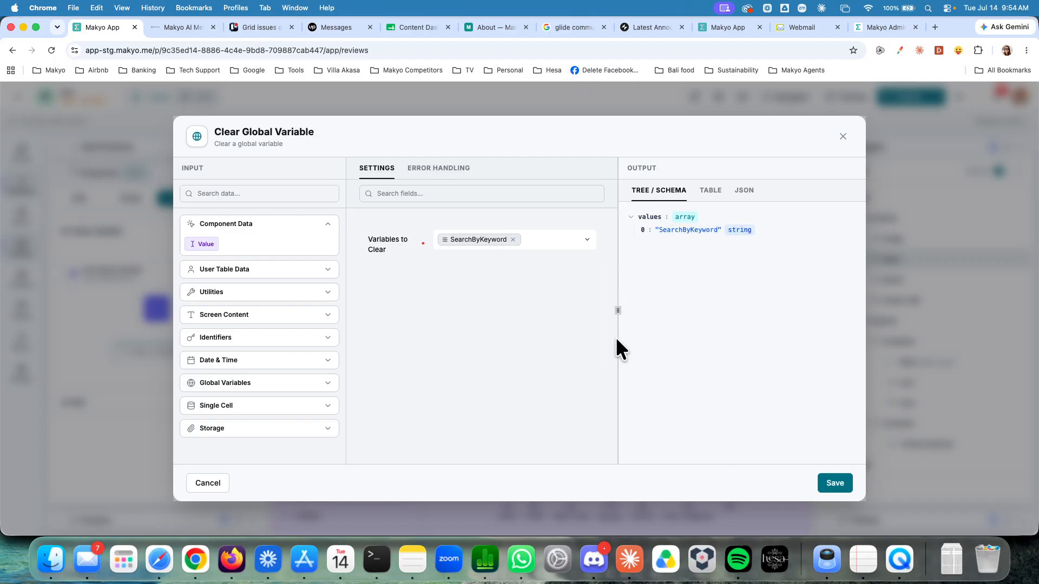
pyautogui.click(833, 483)
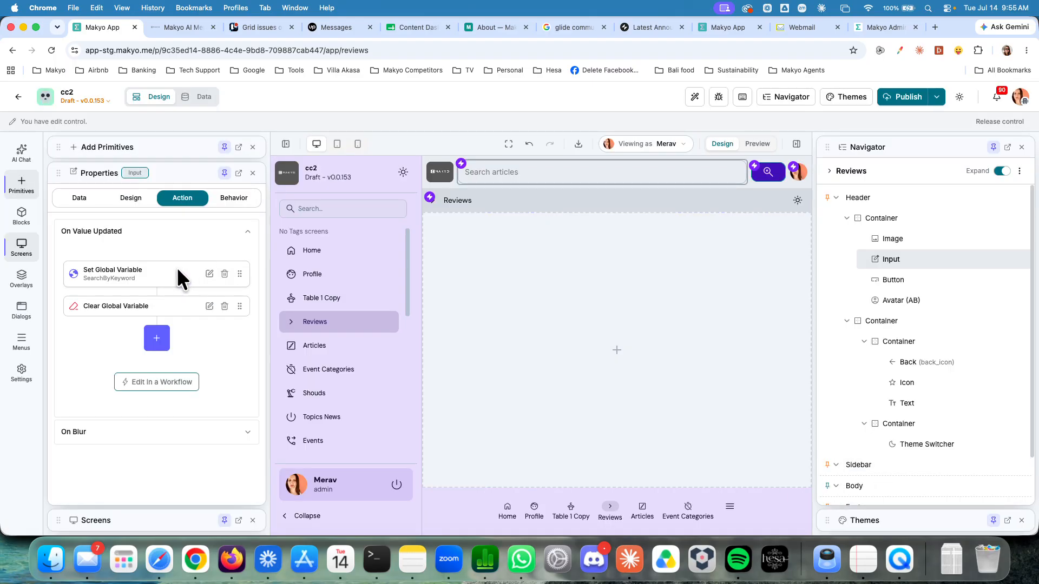
pyautogui.moveTo(239, 306)
pyautogui.mouseDown()
pyautogui.moveTo(233, 269)
pyautogui.moveTo(236, 288)
pyautogui.mouseUp()
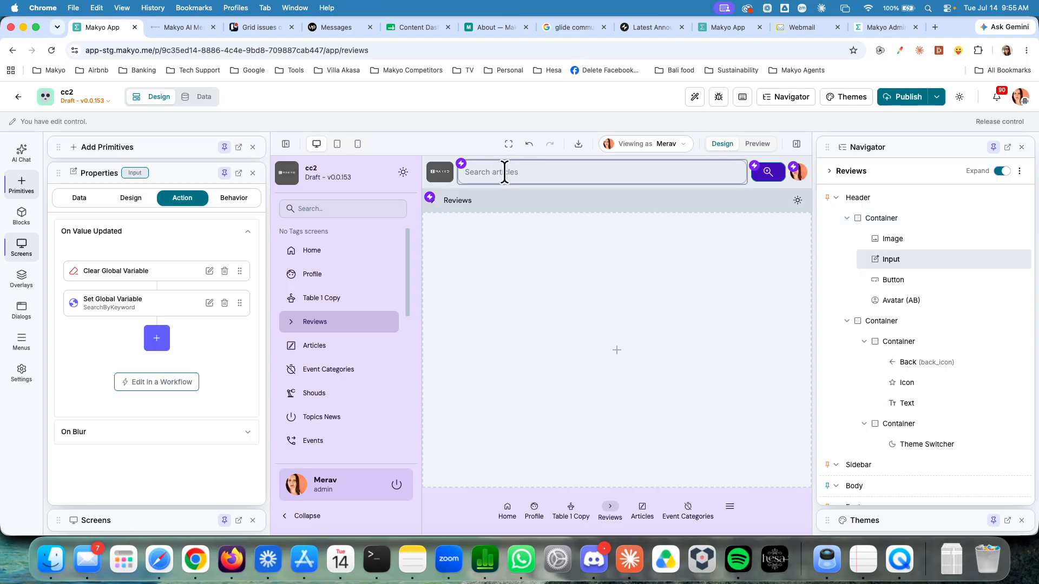
# Replace the header search button's existing click action with a new Go To Screen action.
pyautogui.click(759, 176)
pyautogui.click(224, 274)
pyautogui.click(157, 295)
pyautogui.click(461, 173)
pyautogui.write('got')
pyautogui.press('BackSpace')
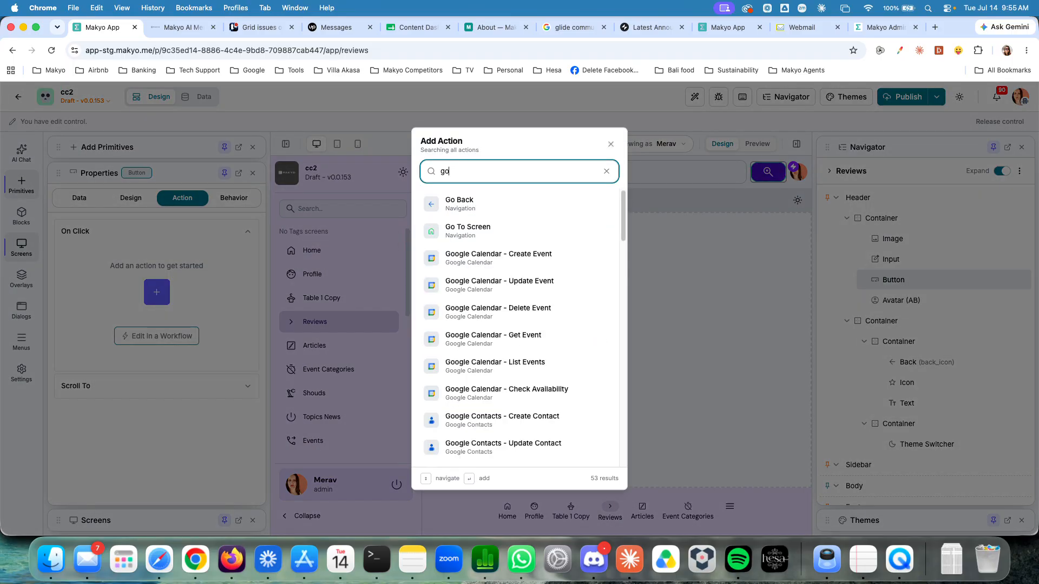
pyautogui.click(455, 231)
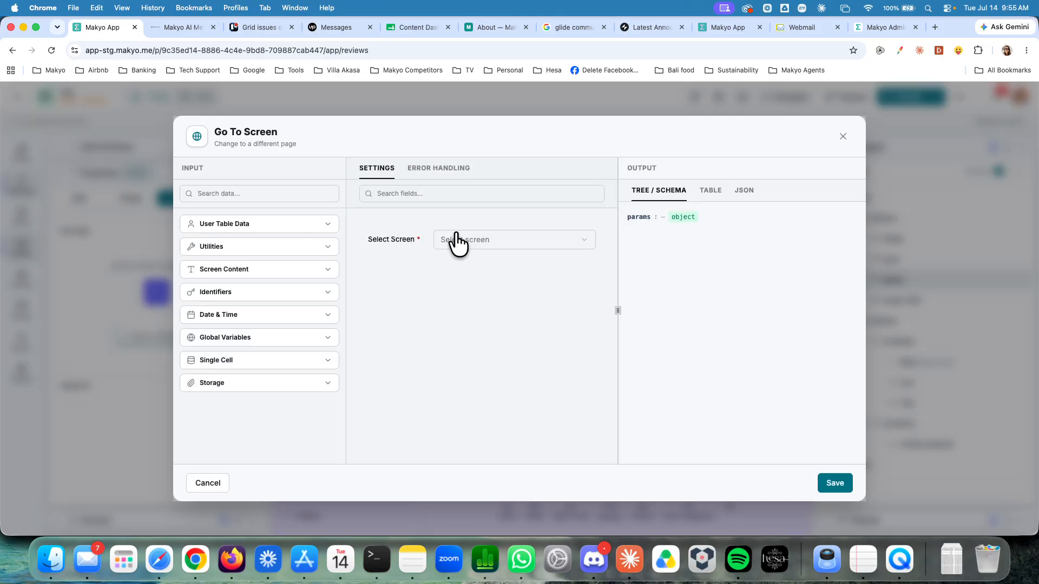
# Set Articles as the target screen of the Go To Screen action and save it.
pyautogui.click(468, 239)
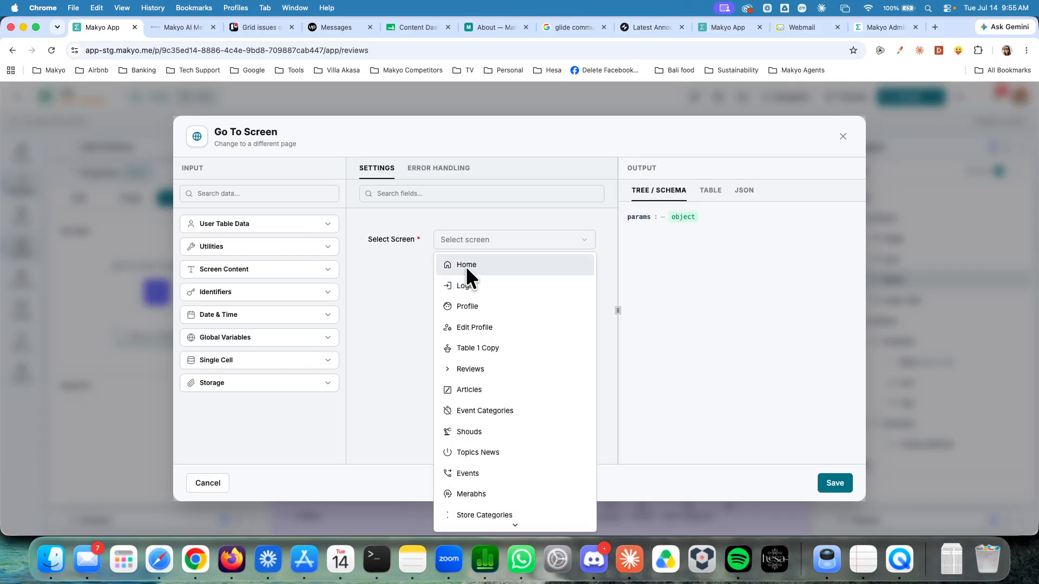
pyautogui.click(478, 389)
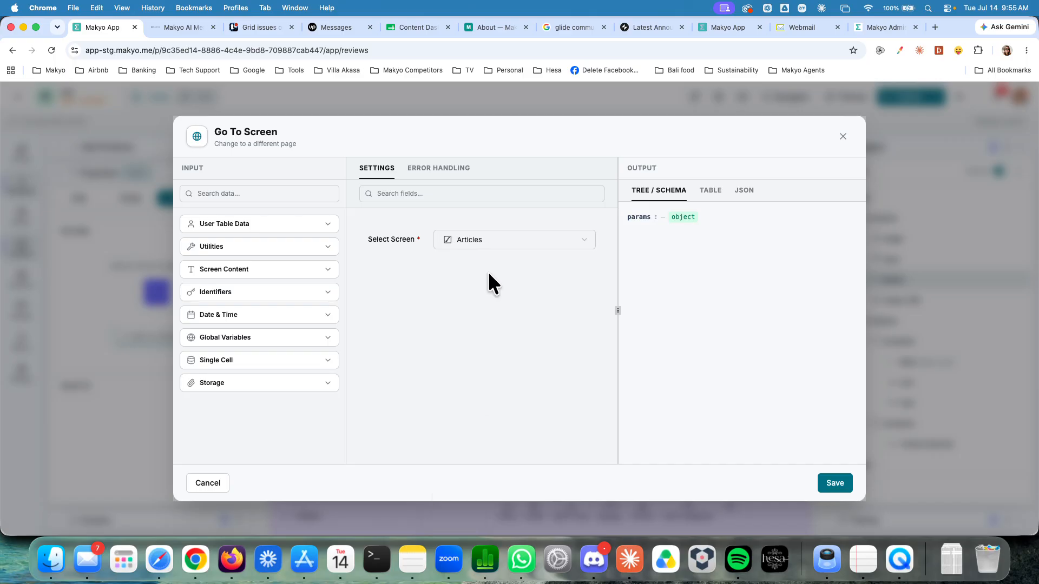
pyautogui.click(833, 481)
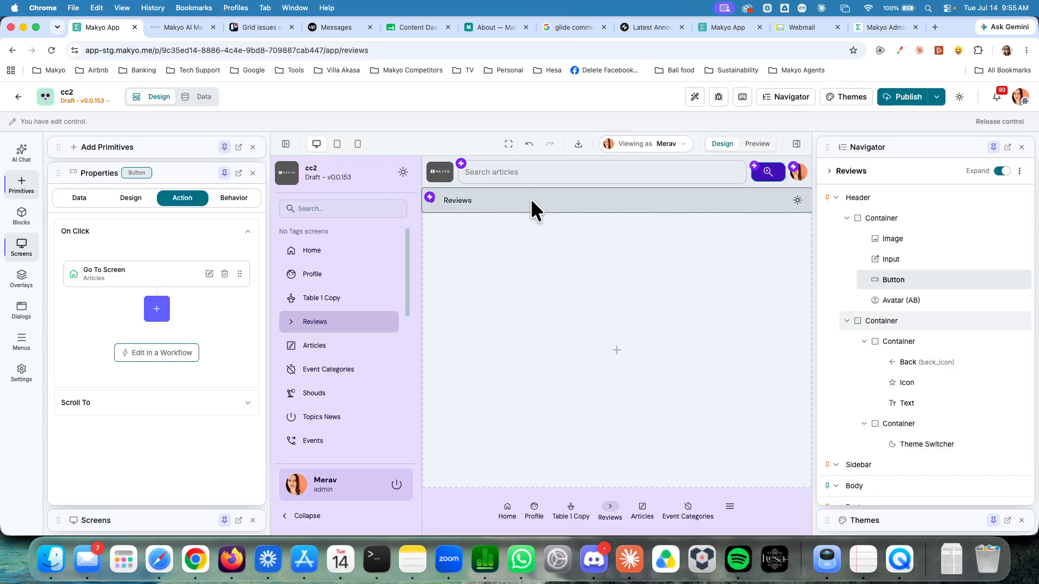
# Preview the app, search for "dragon" from the header, and look through the articles it returns.
pyautogui.click(760, 145)
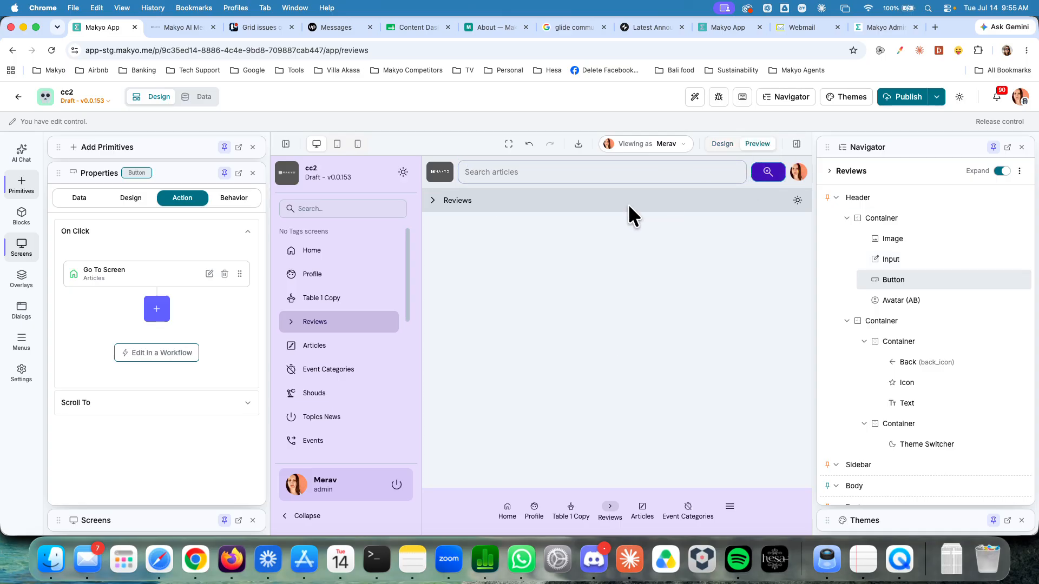
pyautogui.click(577, 173)
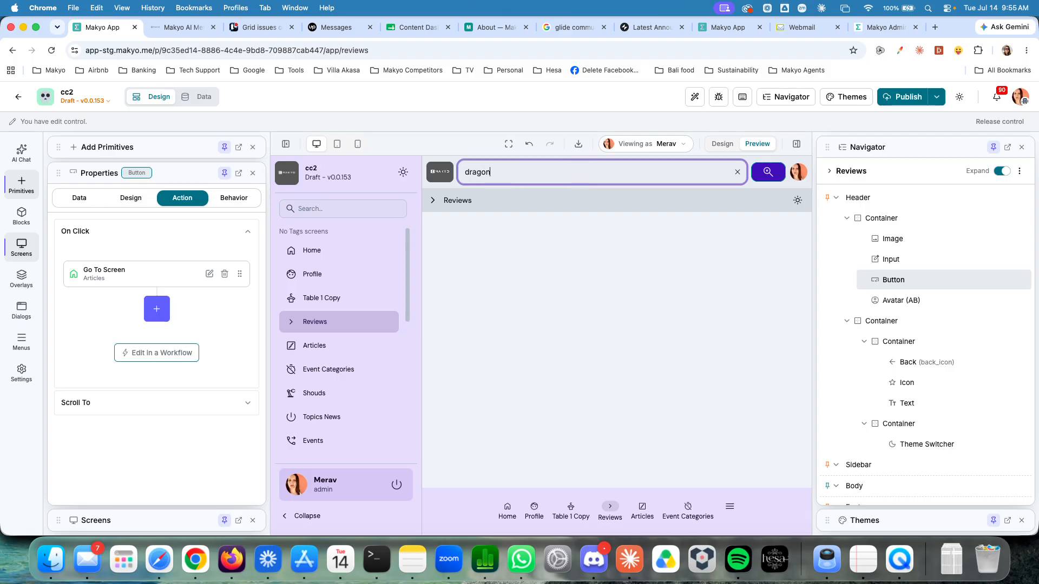
pyautogui.click(769, 173)
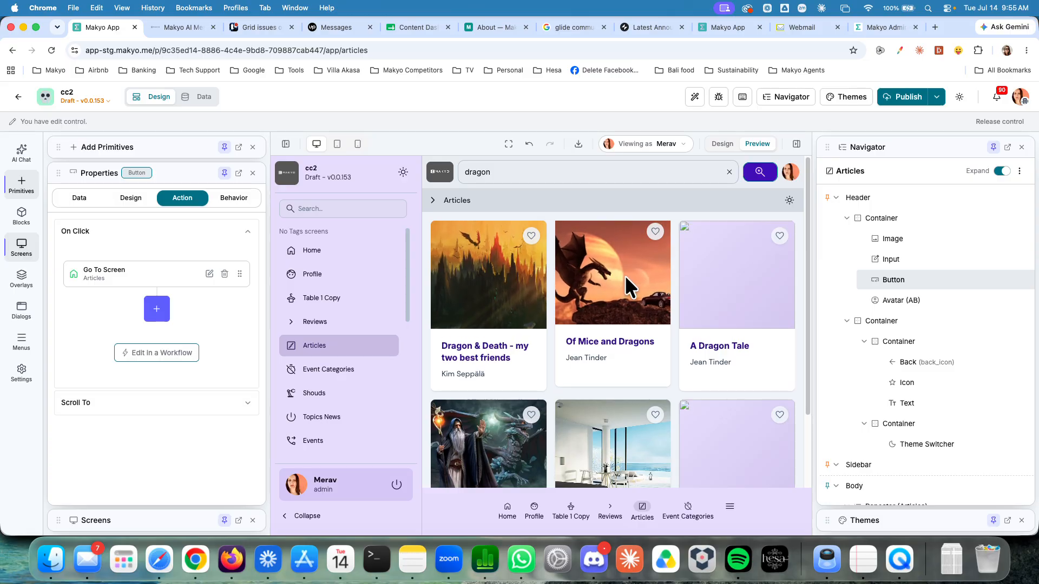
pyautogui.scroll(-3, 528, 319)
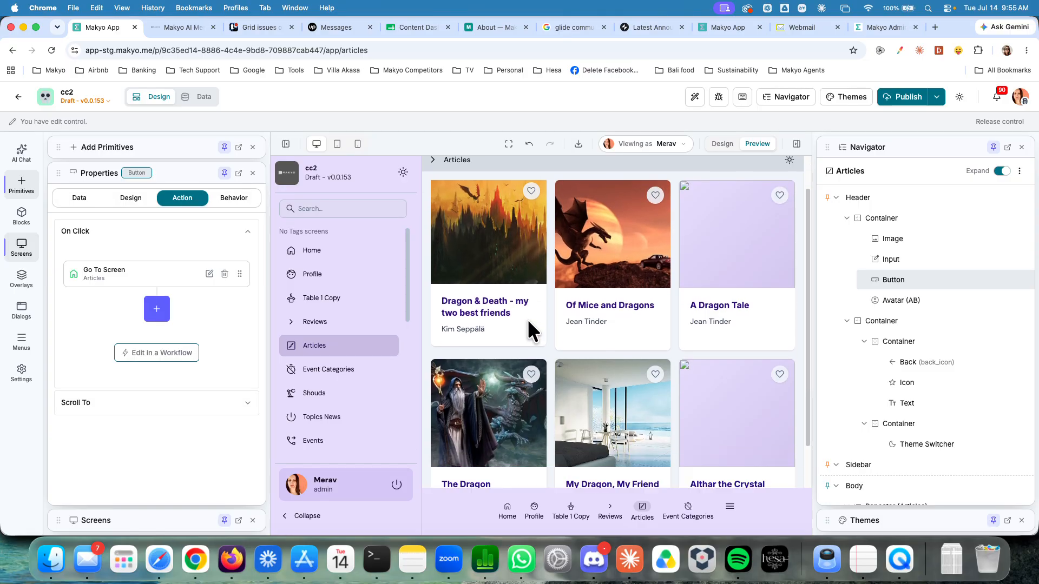
pyautogui.scroll(3, 527, 320)
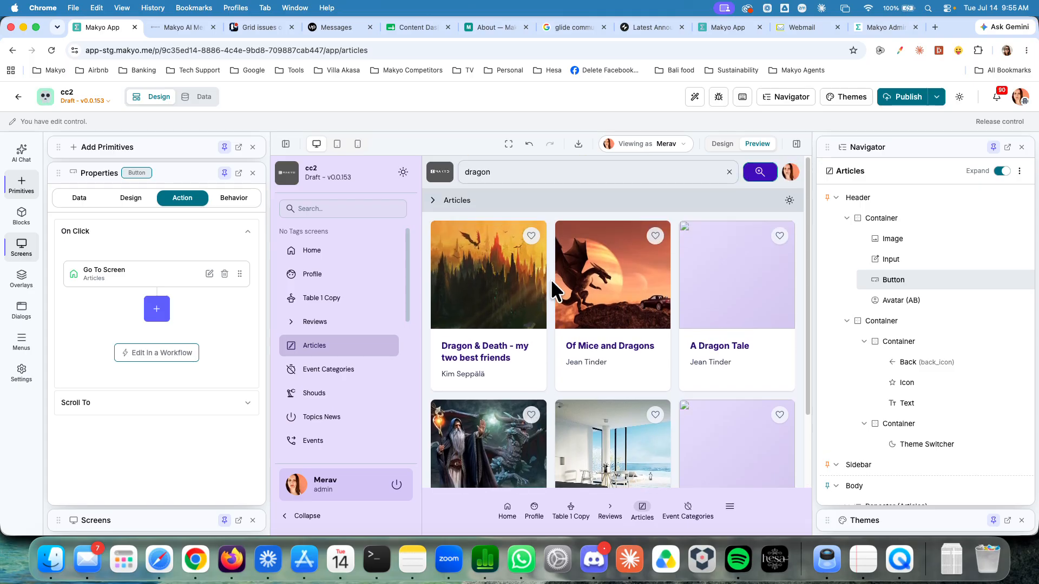
# Return to design mode and remove the SearchTerm variable from the Articles repeater's Title Contains filter.
pyautogui.click(720, 147)
pyautogui.click(680, 242)
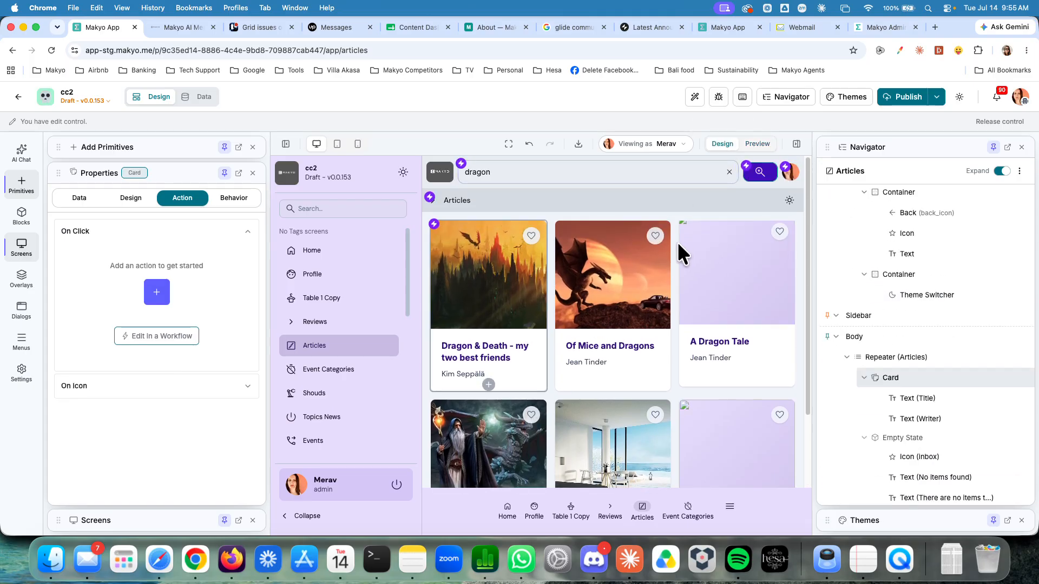
pyautogui.click(81, 199)
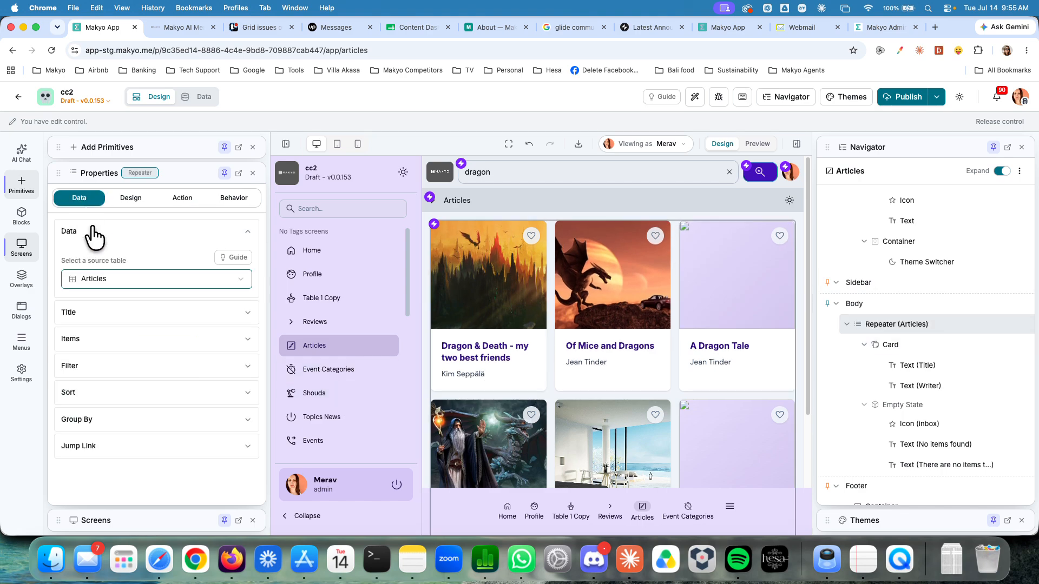
pyautogui.click(71, 373)
pyautogui.scroll(-3, 129, 361)
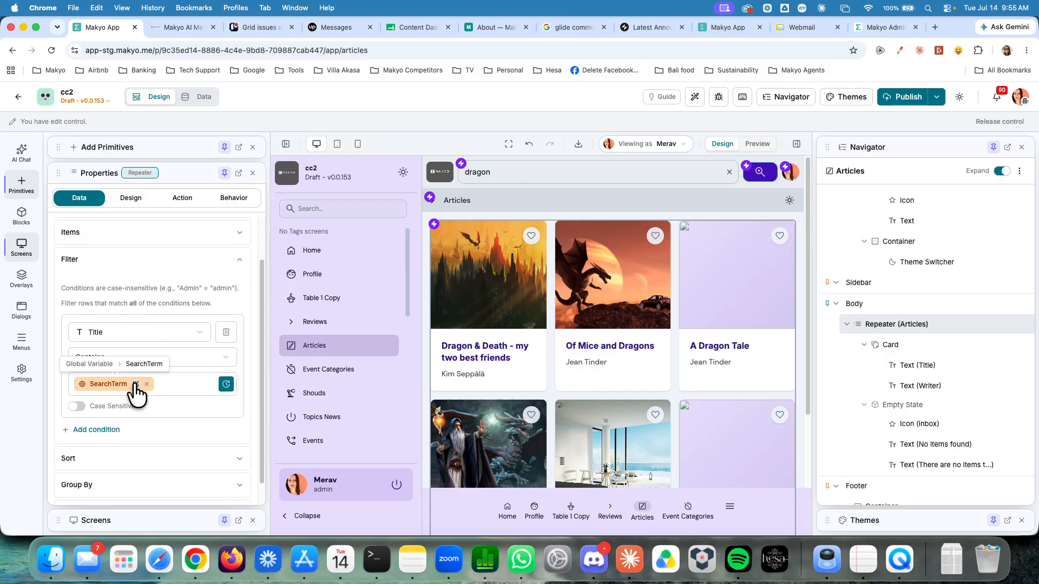
pyautogui.click(145, 383)
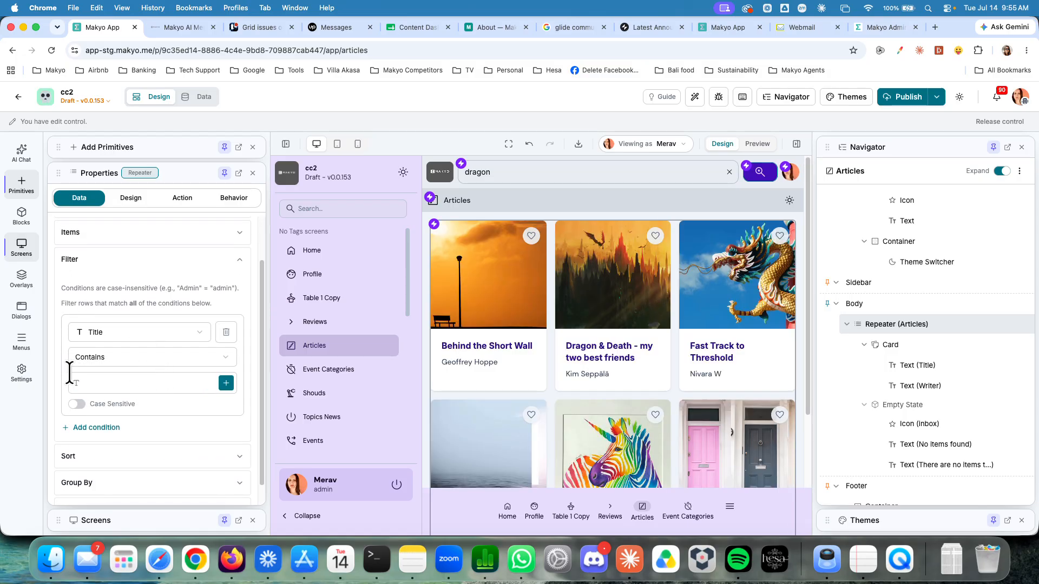
# Use the global variable SearchByKeyword as the Title Contains filter's value and check the repeater's cards.
pyautogui.click(226, 383)
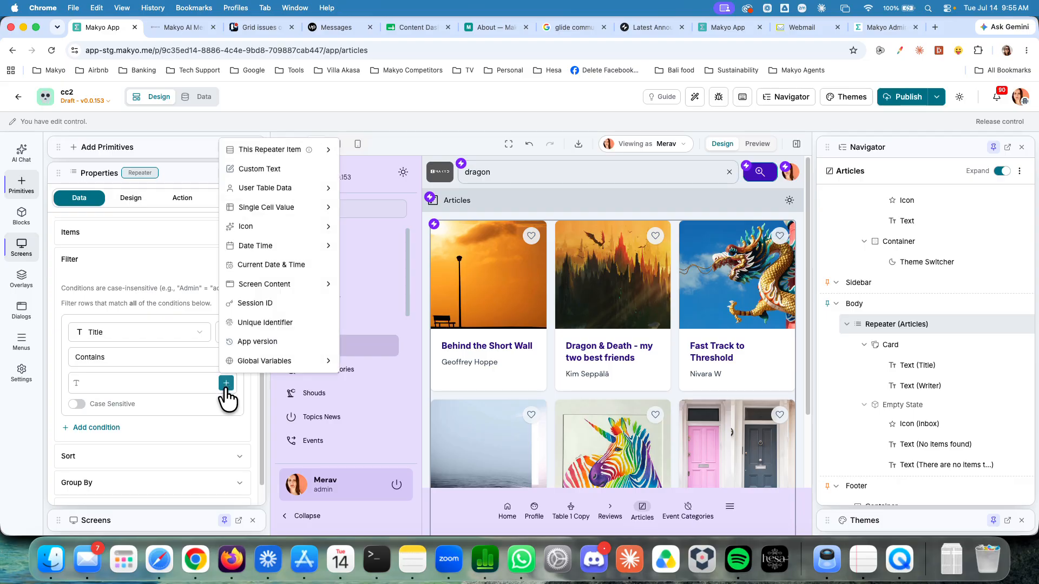
pyautogui.click(111, 302)
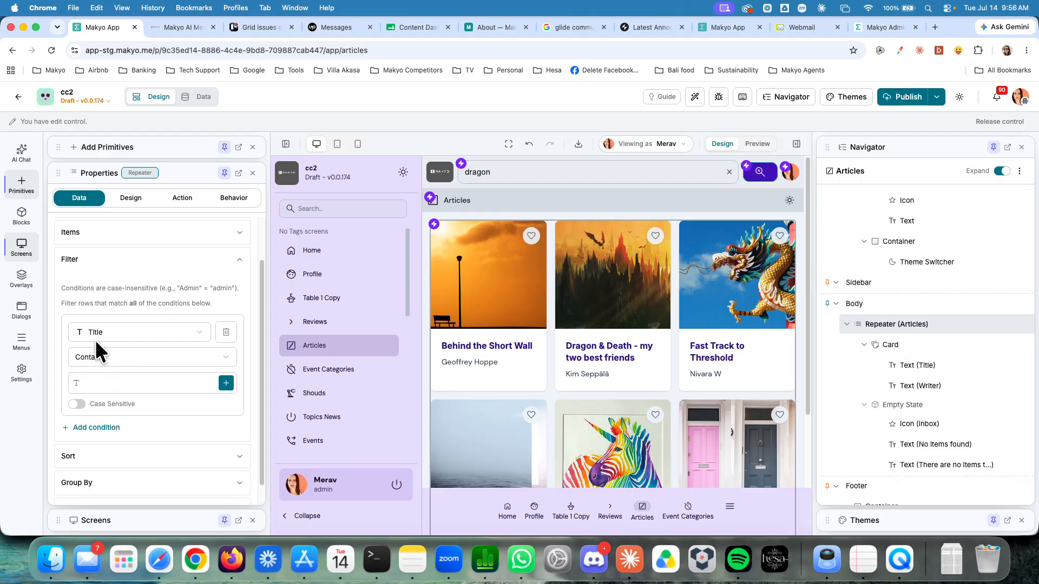
pyautogui.click(226, 383)
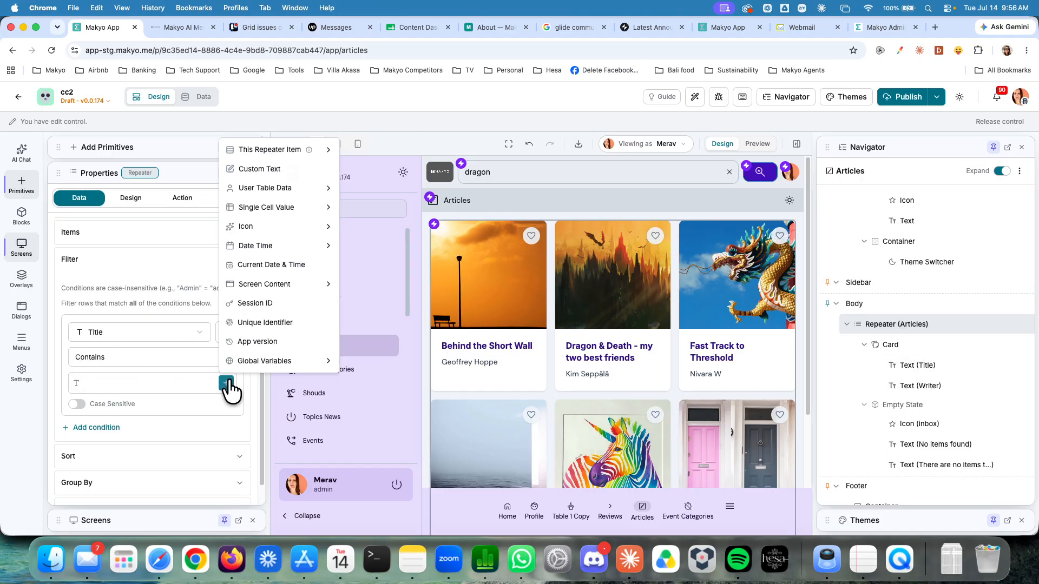
pyautogui.moveTo(260, 362)
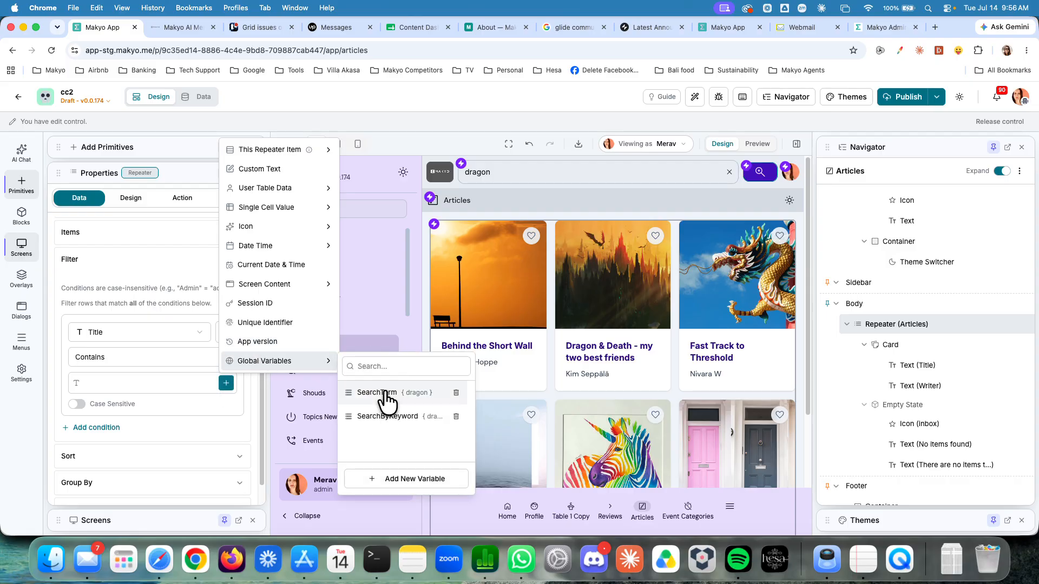
pyautogui.click(377, 421)
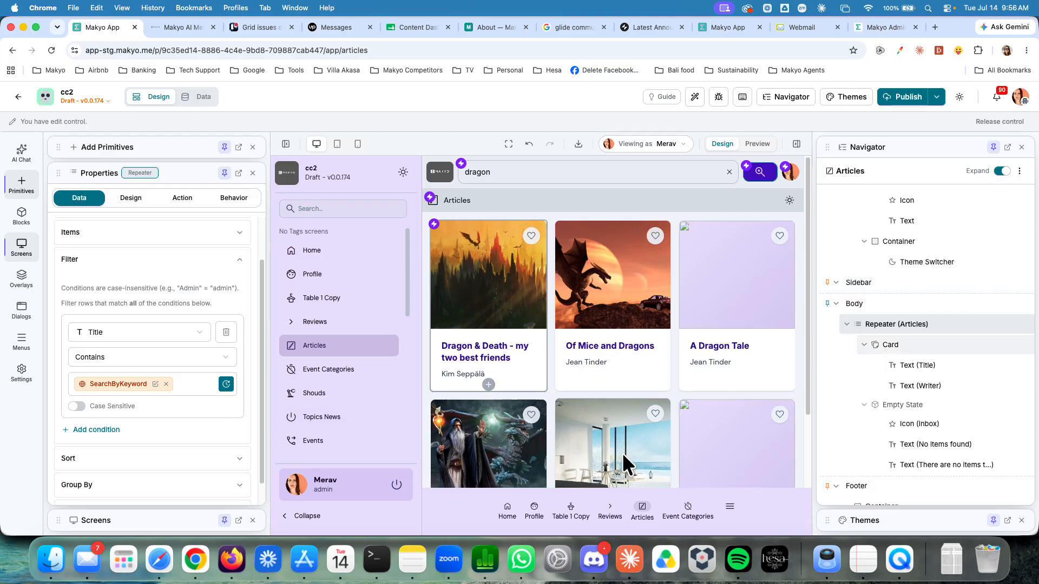
pyautogui.scroll(-3, 563, 445)
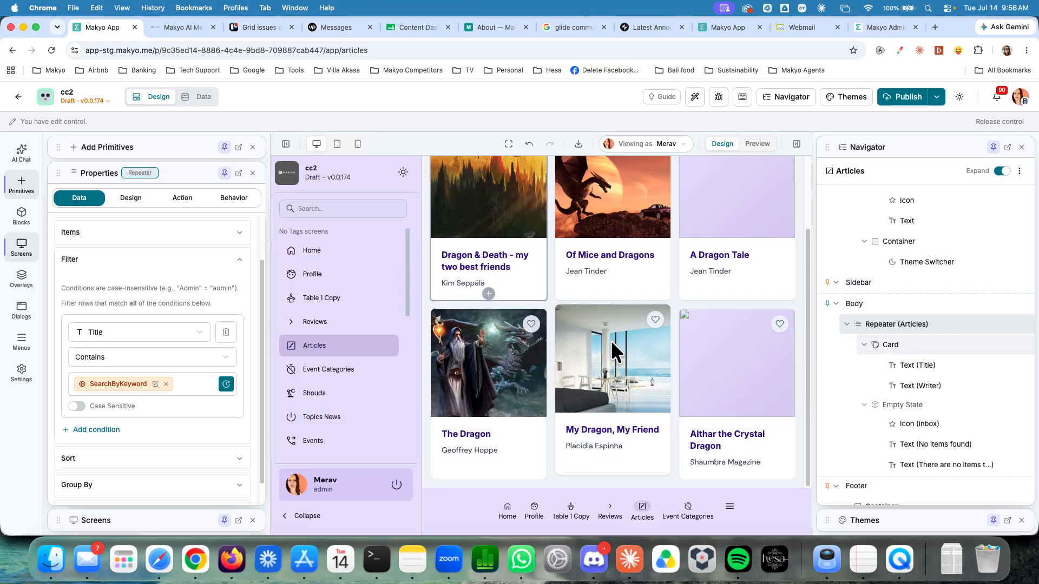
pyautogui.scroll(3, 611, 340)
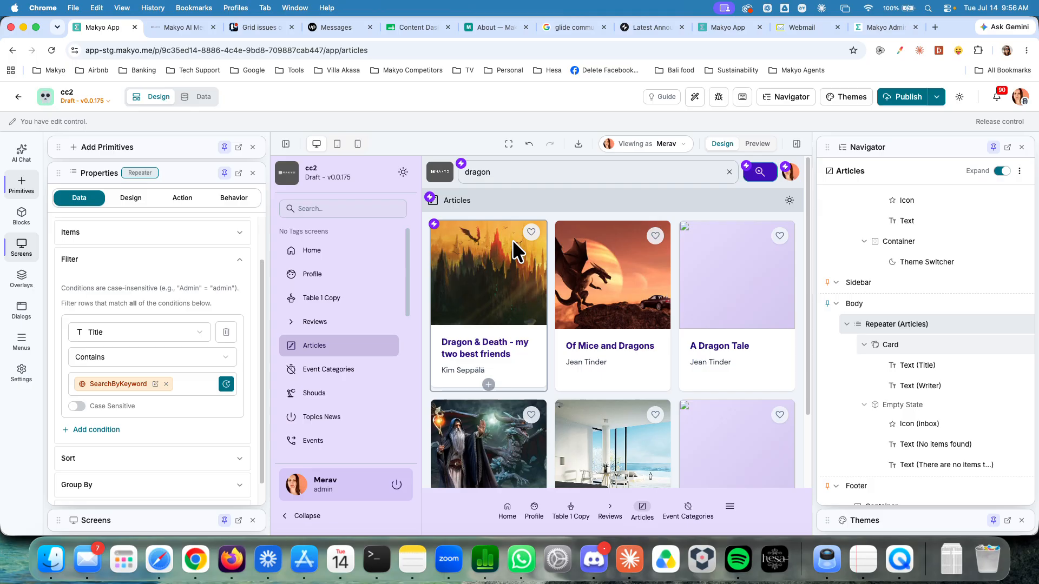
# Preview the app from the Home screen, search the header for "mice", and review the articles shown.
pyautogui.click(758, 145)
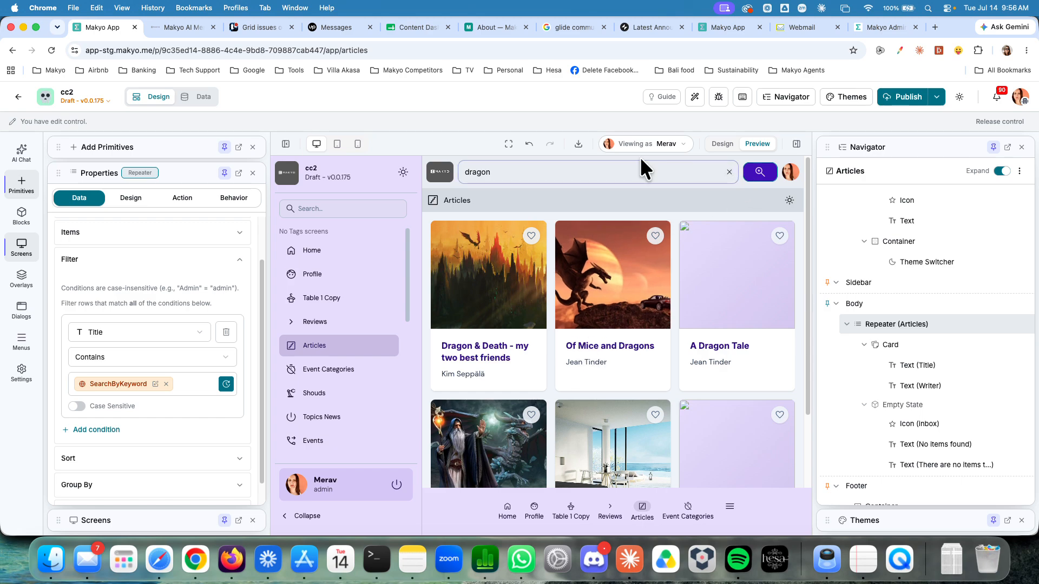
pyautogui.click(313, 251)
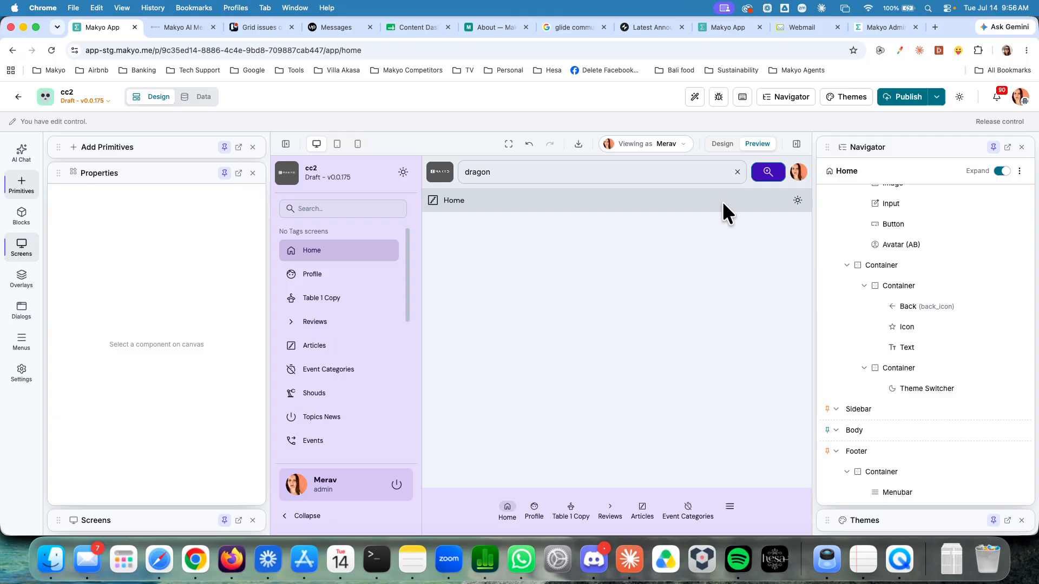
pyautogui.click(737, 173)
pyautogui.click(515, 172)
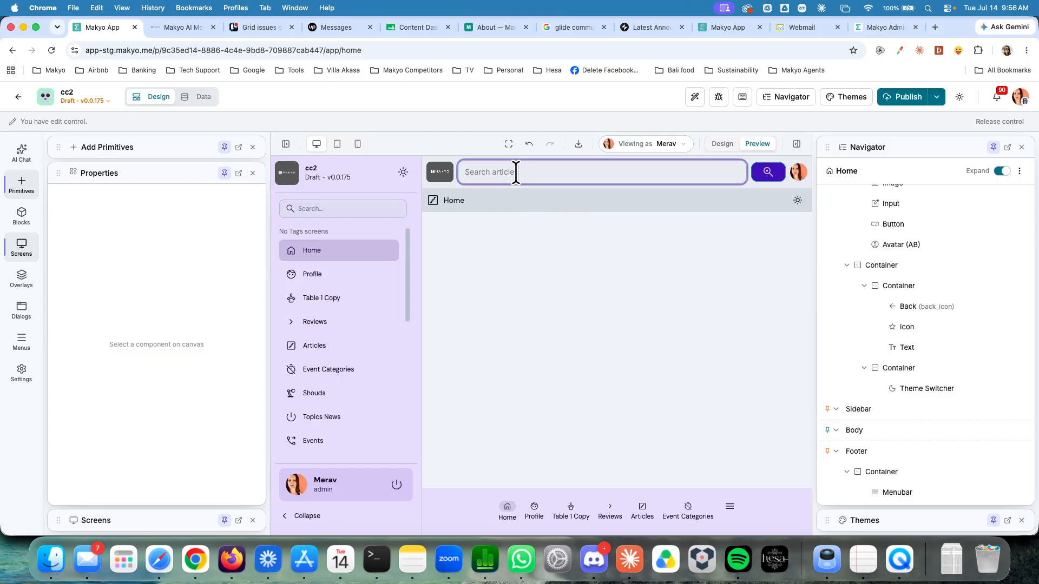
pyautogui.write('mice')
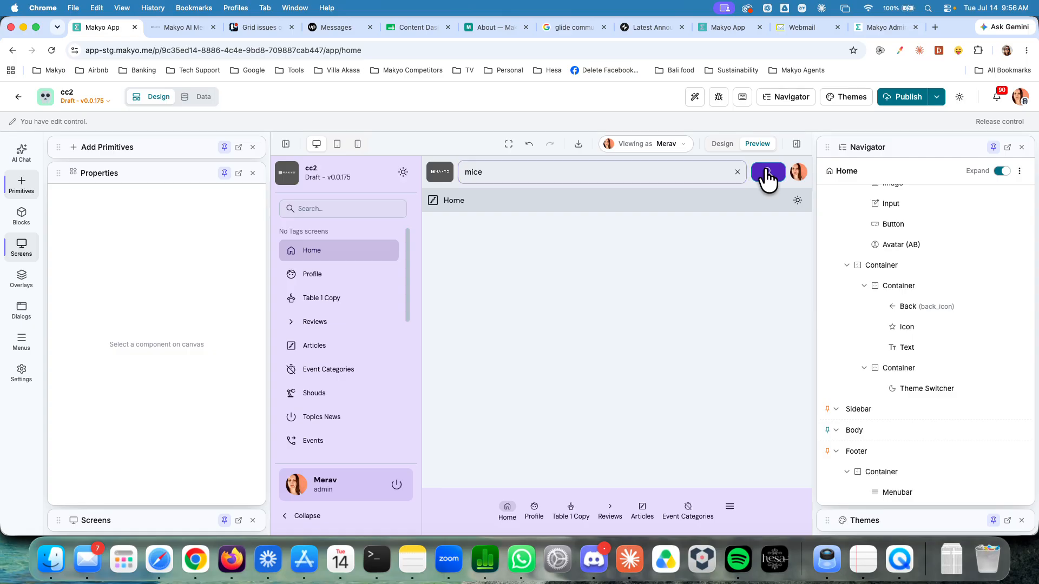
pyautogui.click(765, 173)
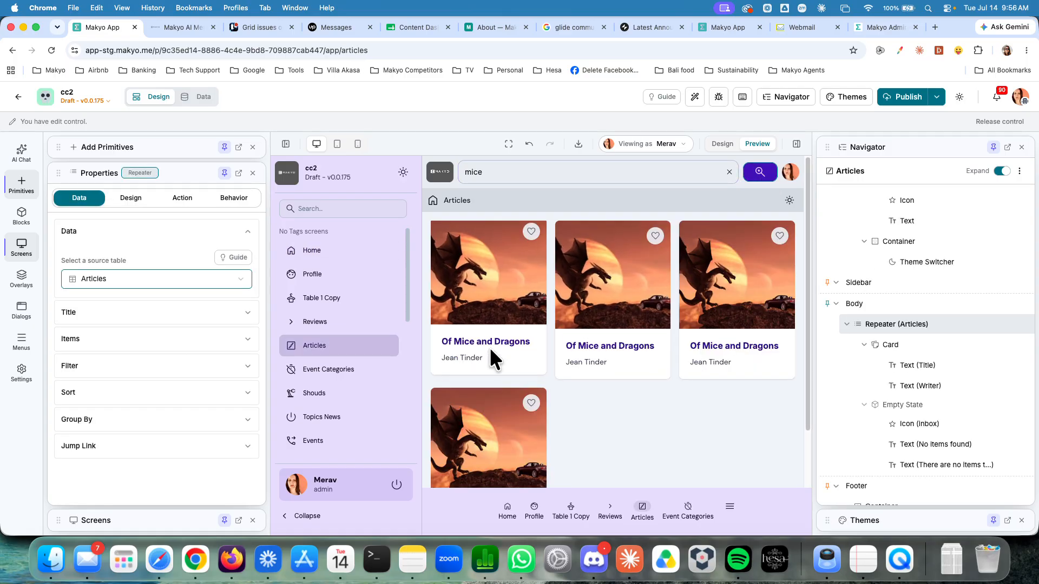
pyautogui.scroll(-3, 480, 421)
pyautogui.scroll(3, 480, 421)
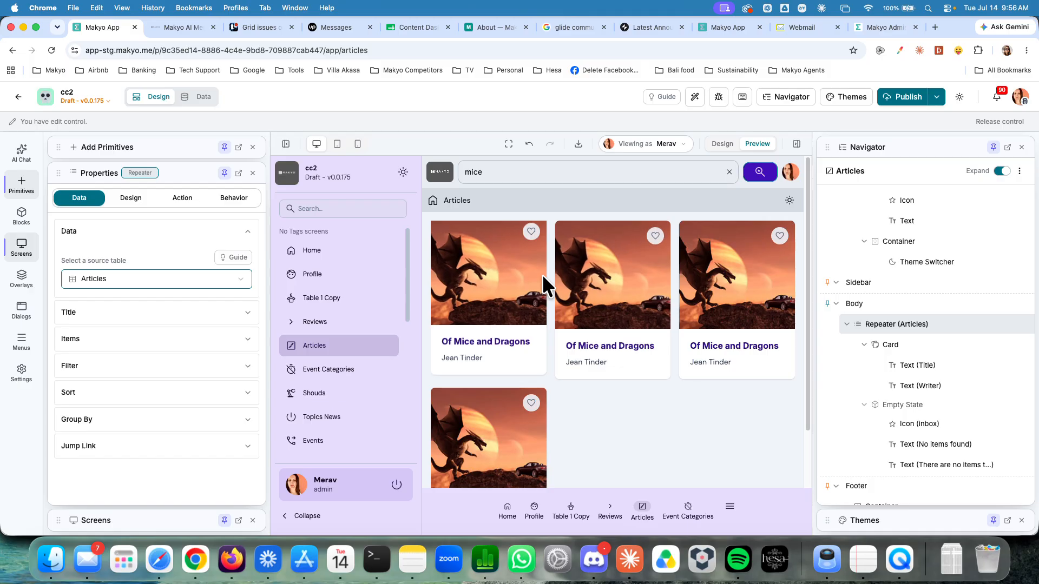
pyautogui.scroll(-2, 565, 404)
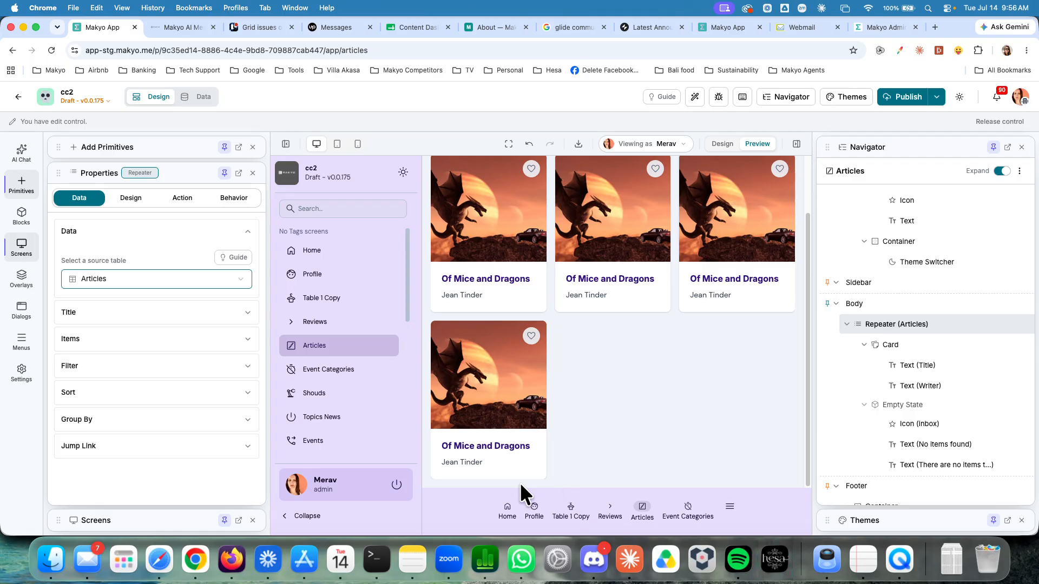
pyautogui.scroll(2, 586, 348)
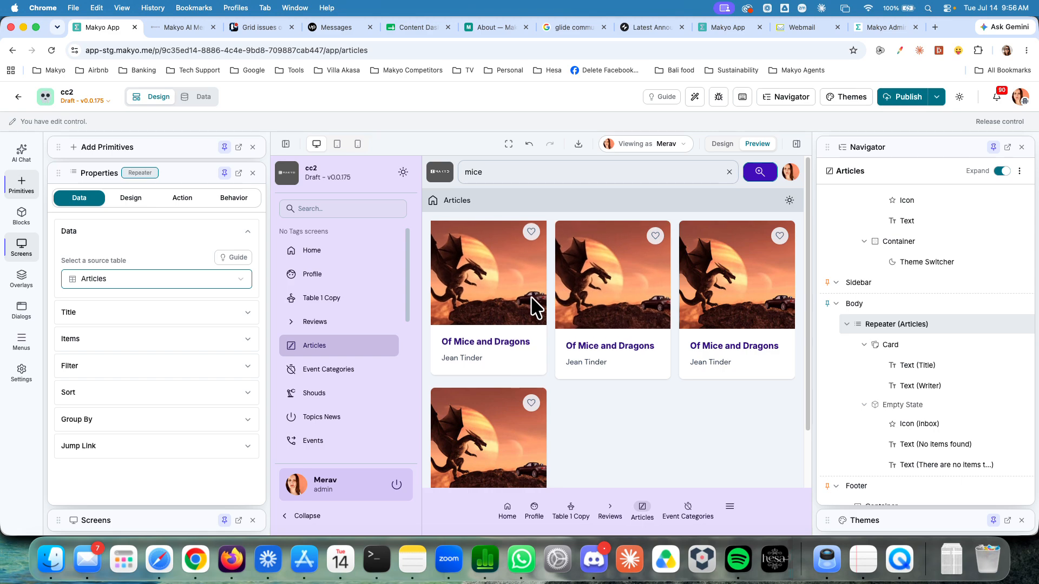
# Clear the header search text and run the search again without a keyword to check the article list.
pyautogui.click(728, 172)
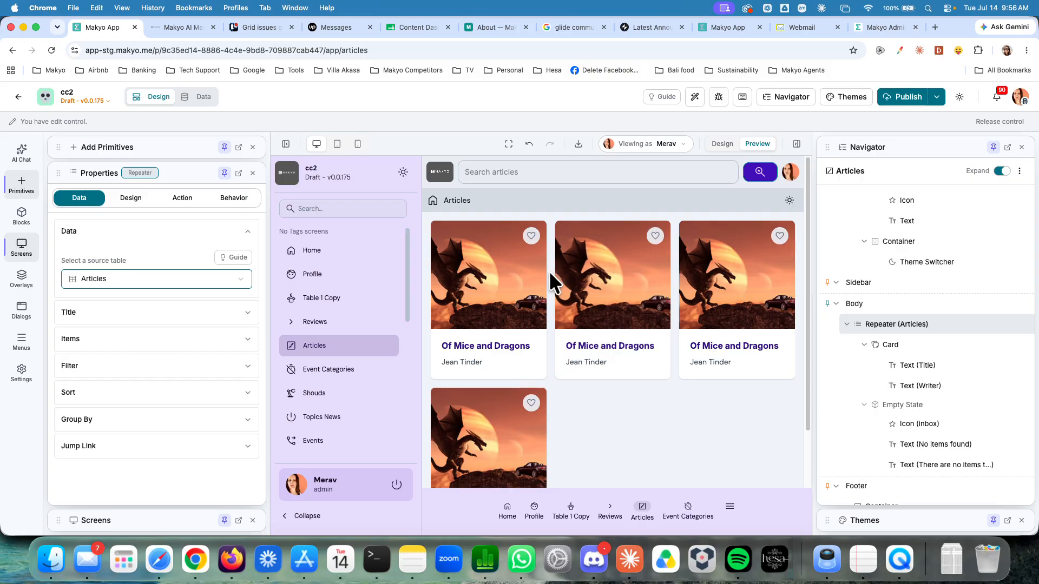
pyautogui.moveTo(442, 345); pyautogui.dragTo(537, 340)
pyautogui.click(781, 180)
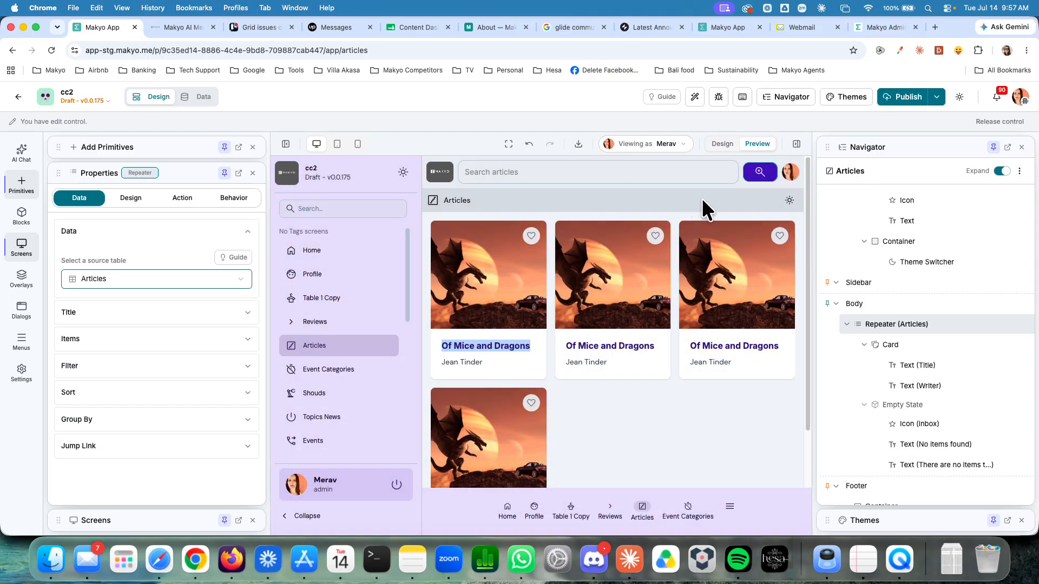
# Return to design mode and add a second condition on the Writer column to the Articles repeater's filter.
pyautogui.click(721, 146)
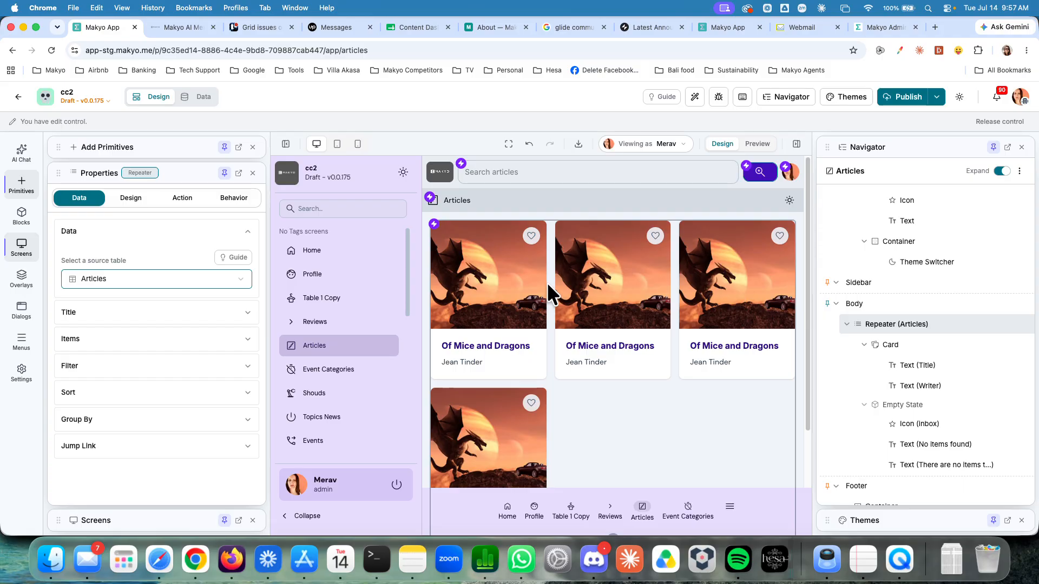
pyautogui.click(86, 366)
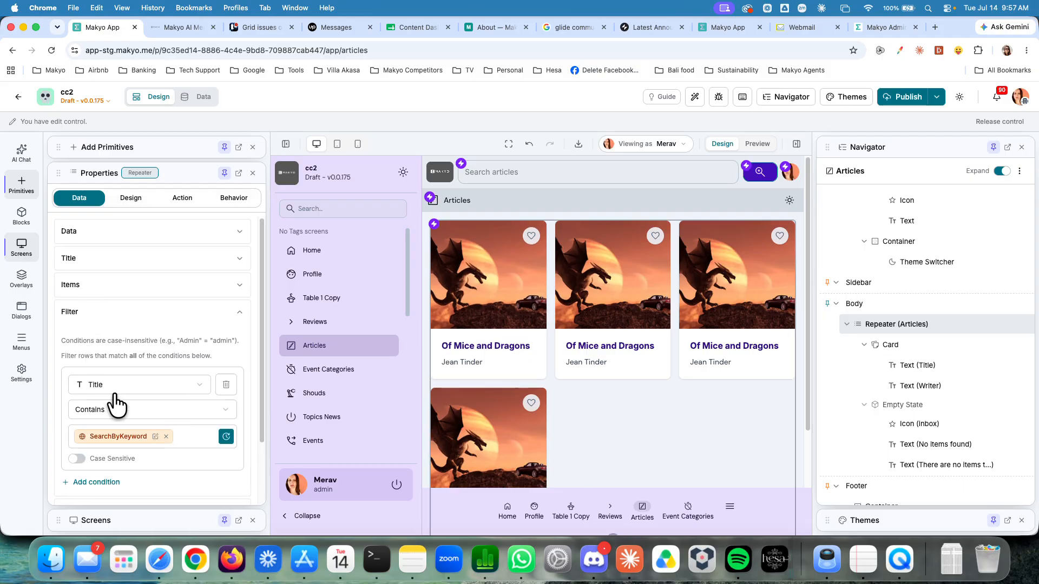
pyautogui.scroll(-2, 133, 423)
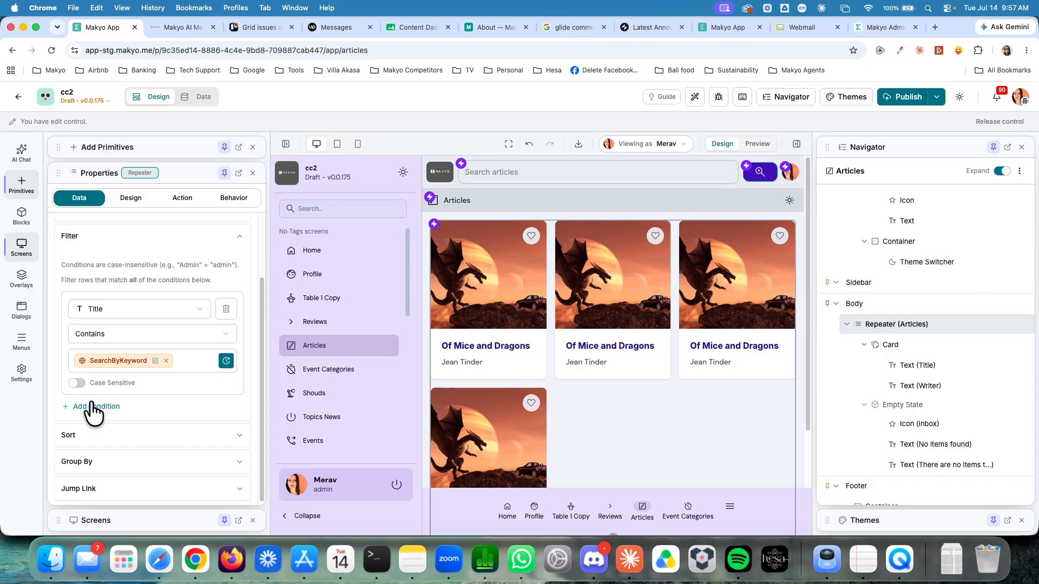
pyautogui.click(90, 404)
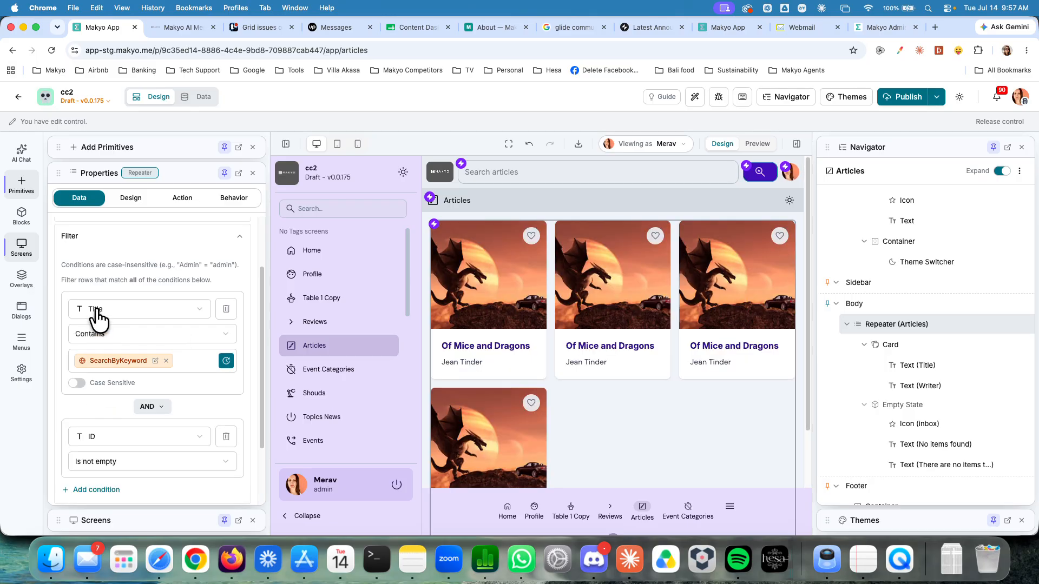
pyautogui.scroll(-2, 128, 404)
pyautogui.click(123, 389)
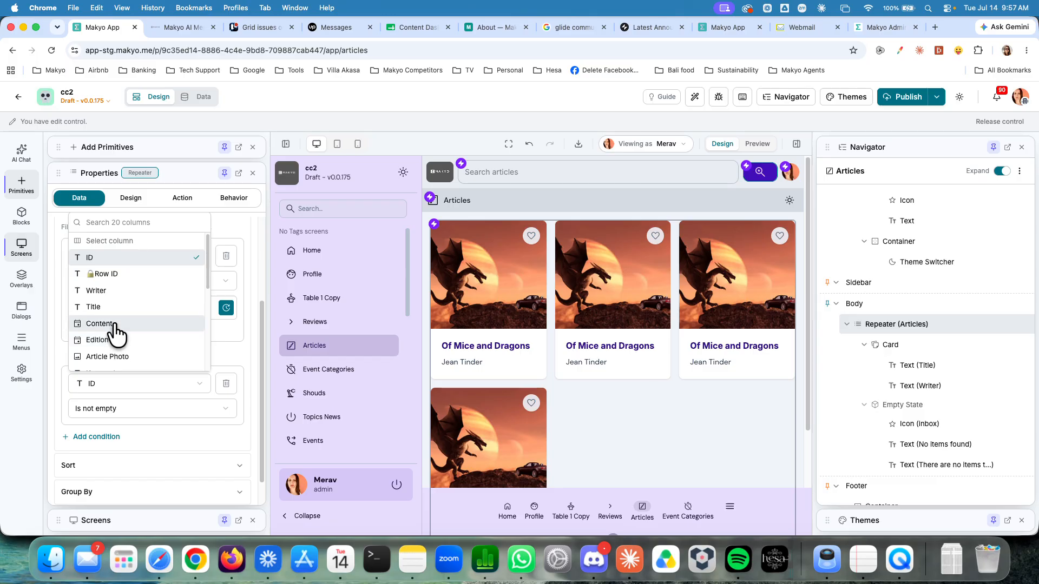
pyautogui.click(103, 290)
# Set the Writer condition to Contains and use the global variable SearchByKeyword as its value.
pyautogui.click(145, 410)
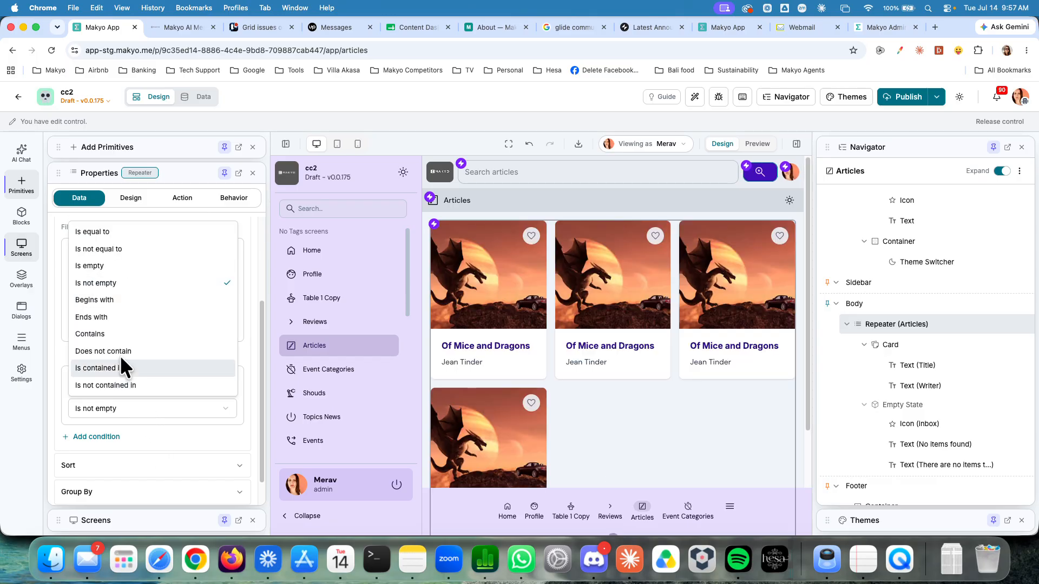
pyautogui.click(108, 233)
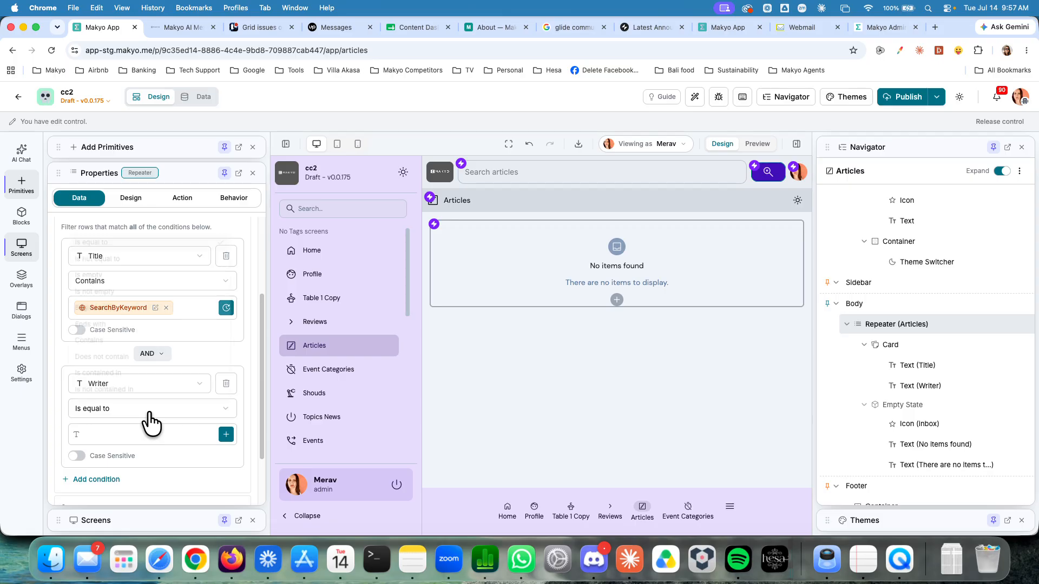
pyautogui.click(146, 411)
pyautogui.click(109, 330)
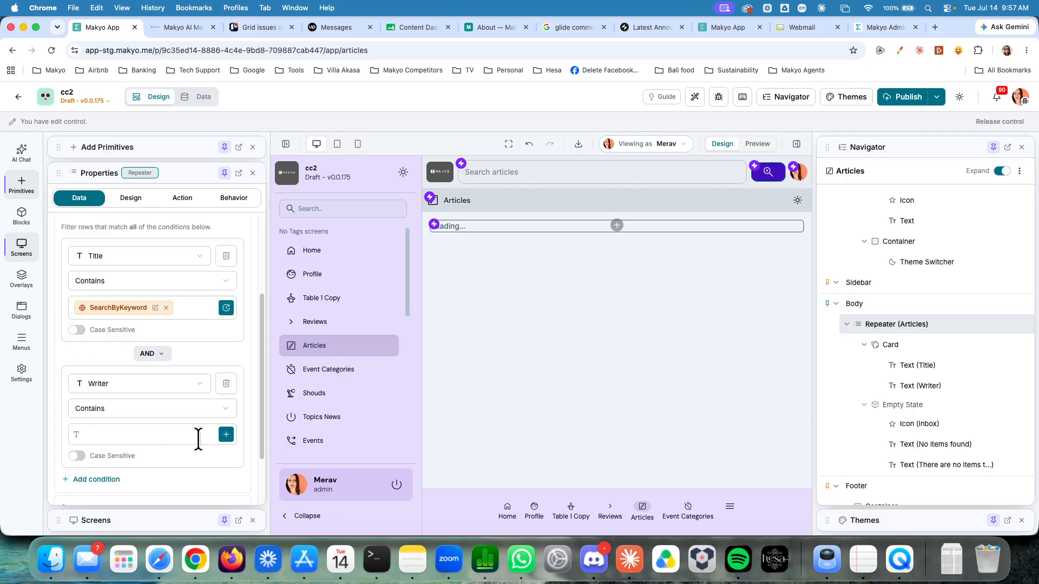
pyautogui.click(226, 434)
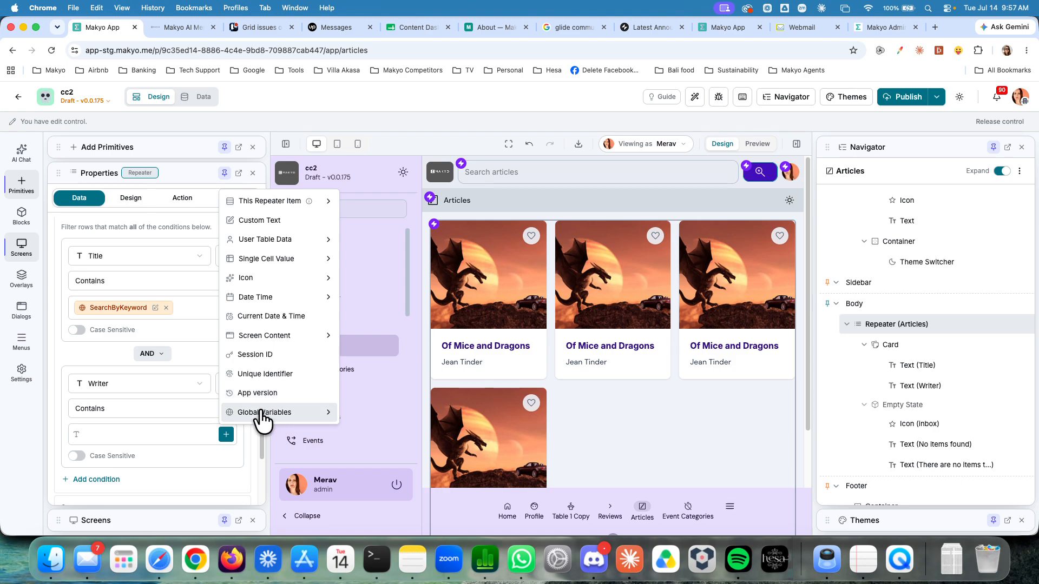
pyautogui.moveTo(264, 414)
pyautogui.click(378, 458)
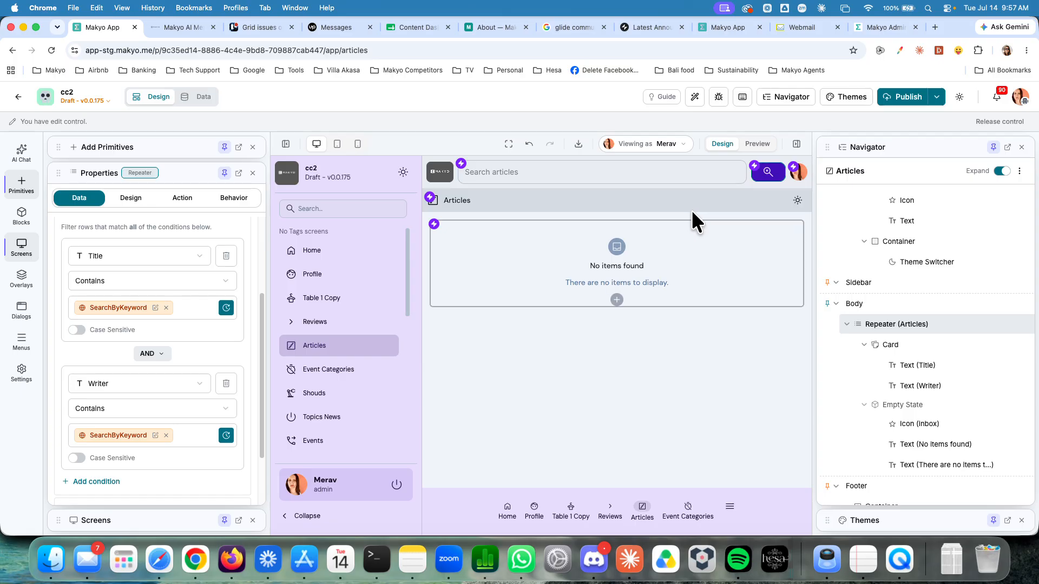
# Preview the app from the Home screen, search the header for part of a writer's first name, and clear the search text.
pyautogui.click(757, 144)
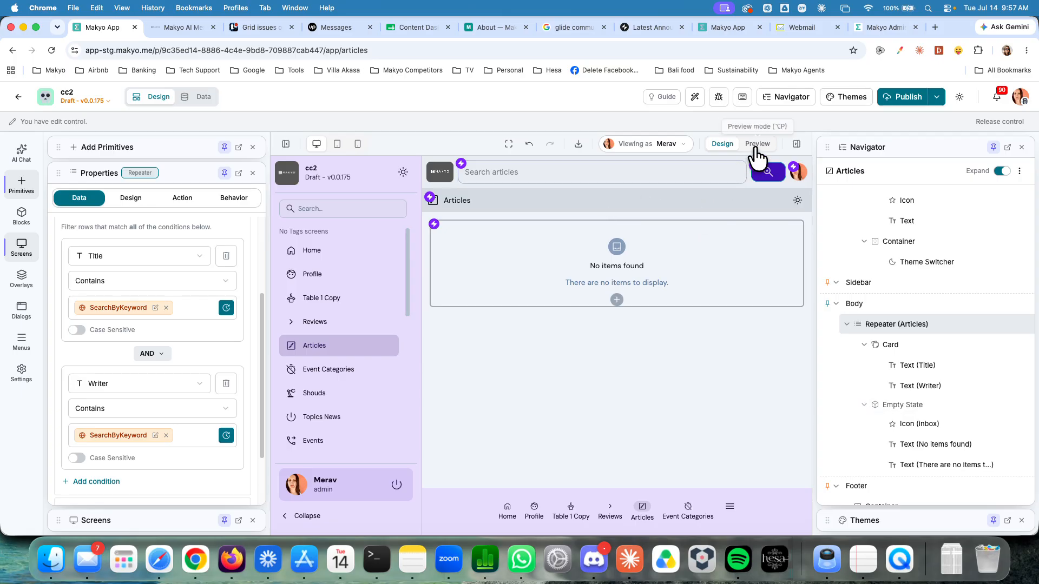
pyautogui.click(327, 253)
pyautogui.click(674, 171)
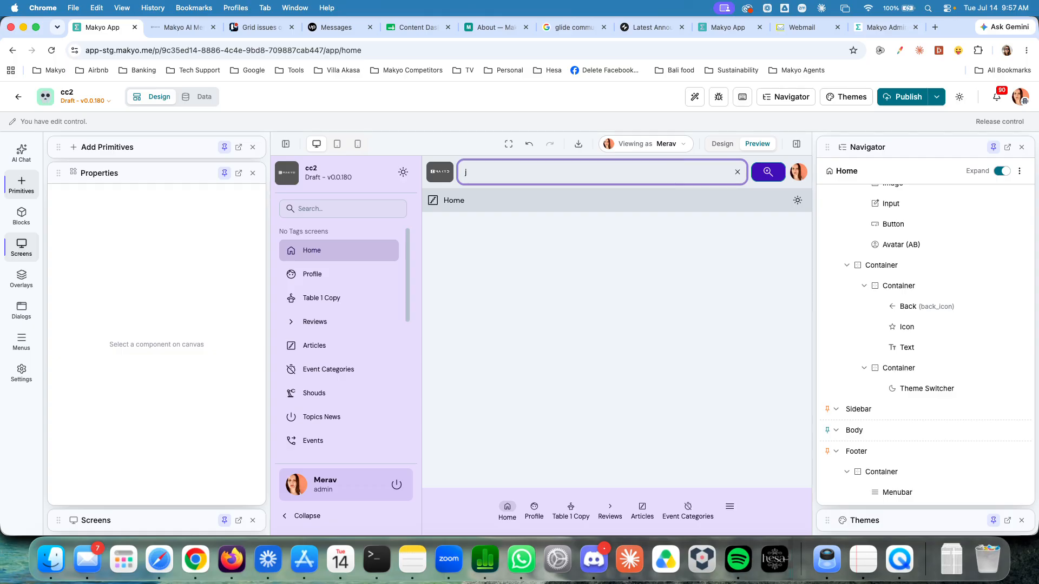
pyautogui.click(767, 172)
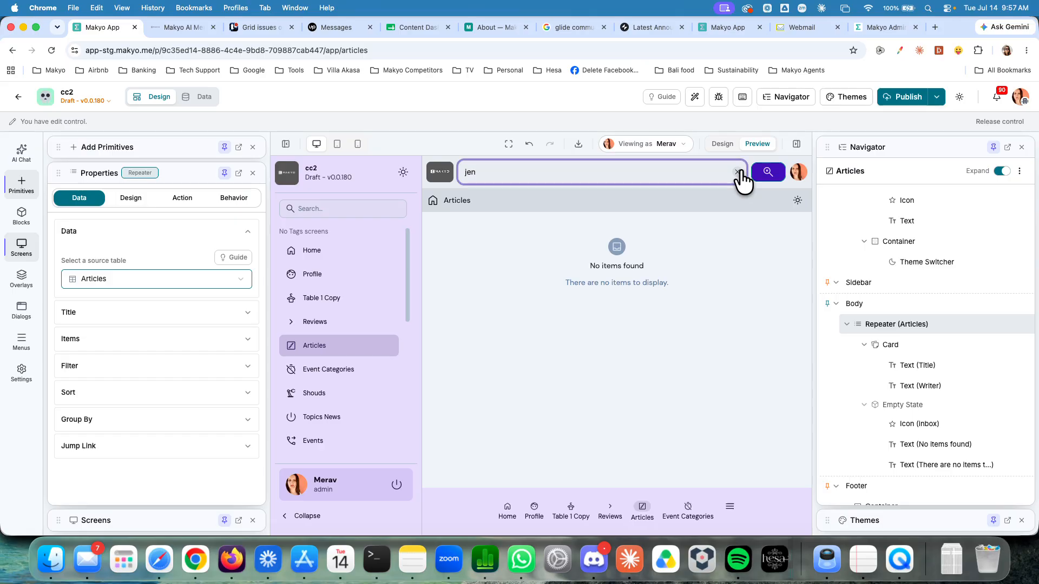
pyautogui.click(739, 172)
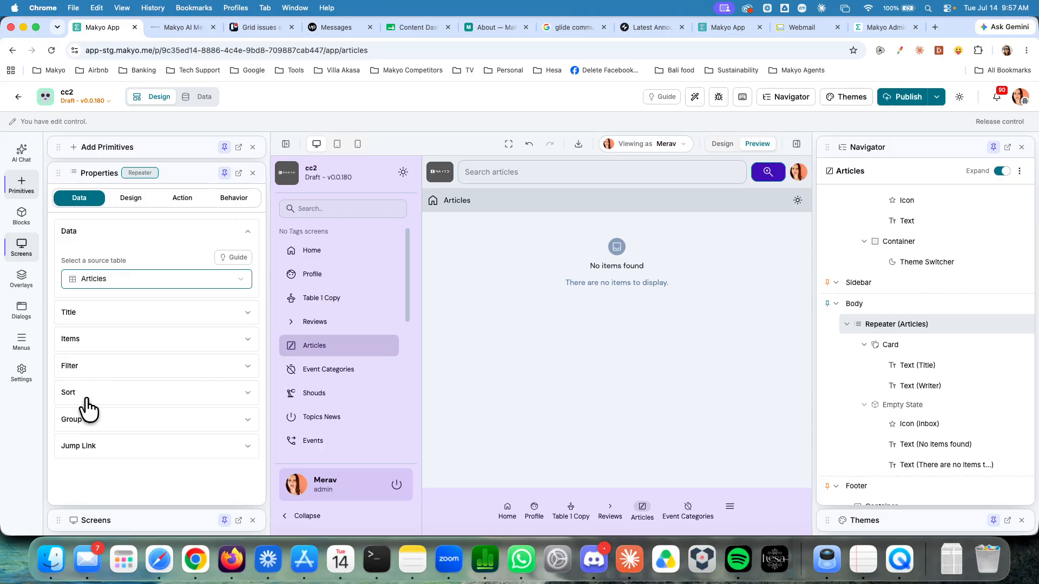
# Combine the repeater's Title and Writer filter conditions with Or instead of AND and review the article cards.
pyautogui.click(136, 373)
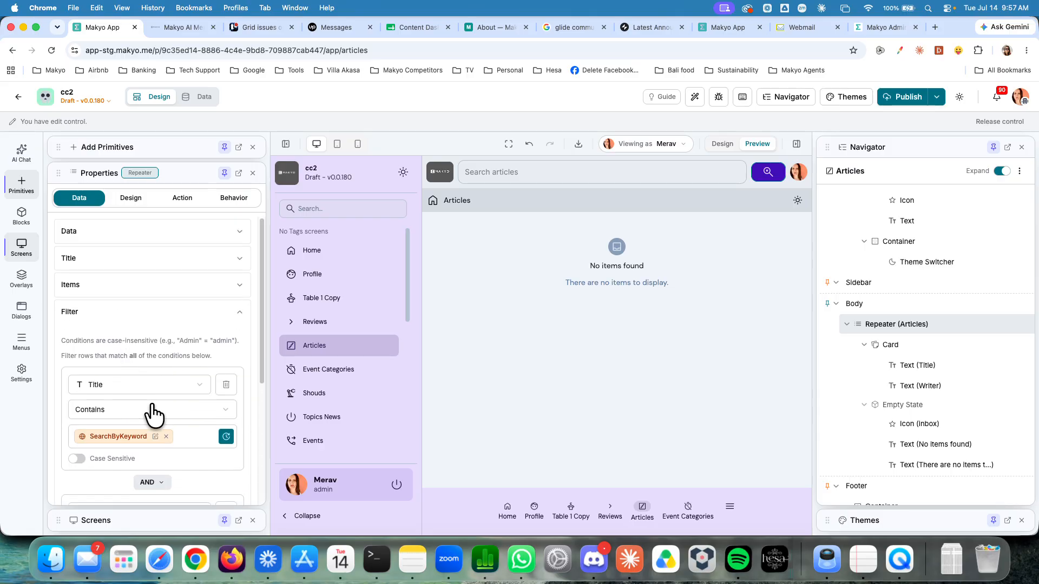
pyautogui.scroll(-5, 148, 411)
pyautogui.click(148, 278)
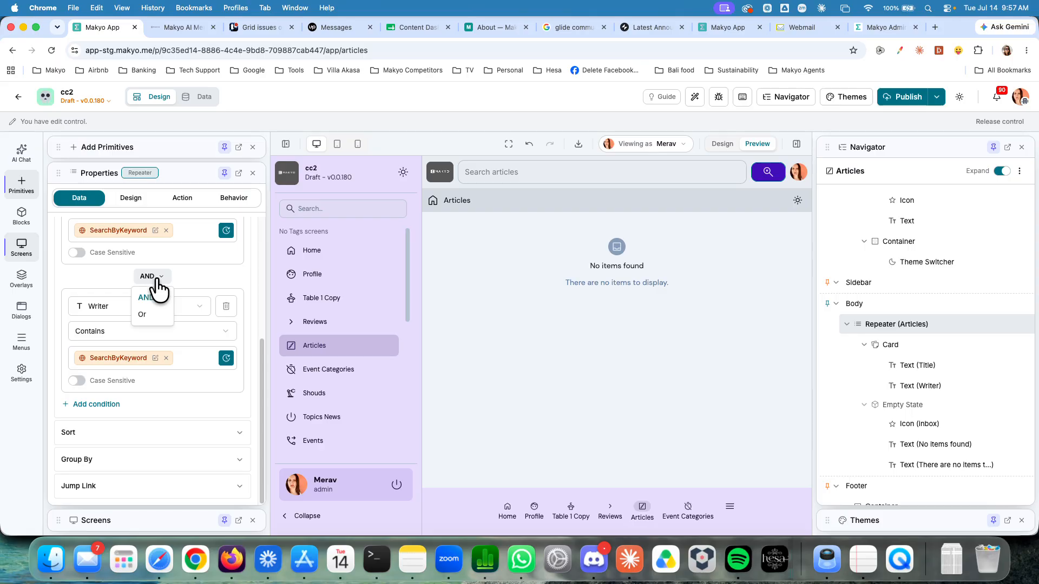
pyautogui.click(157, 311)
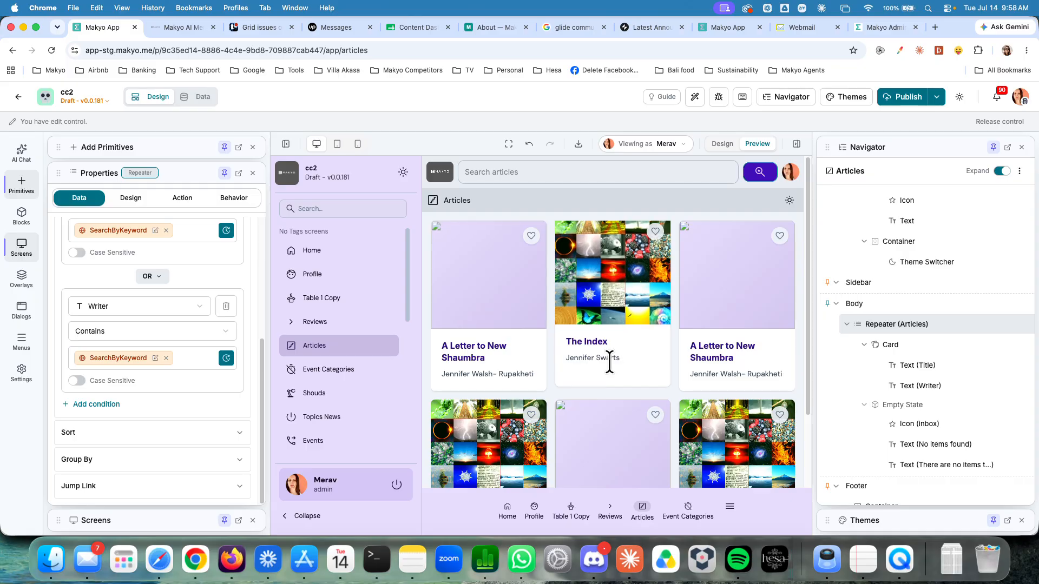
pyautogui.scroll(-2, 629, 385)
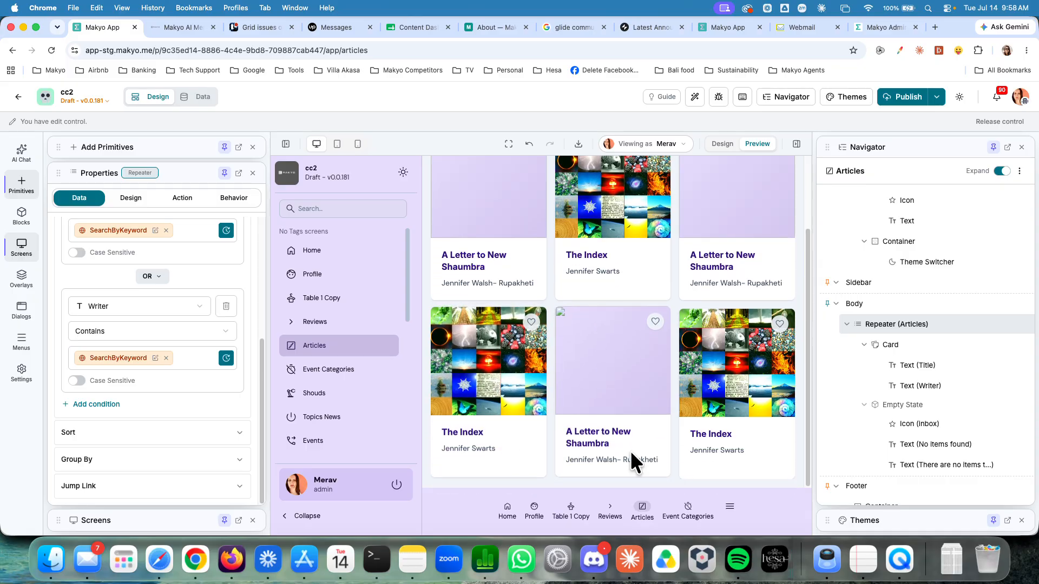
pyautogui.scroll(2, 539, 414)
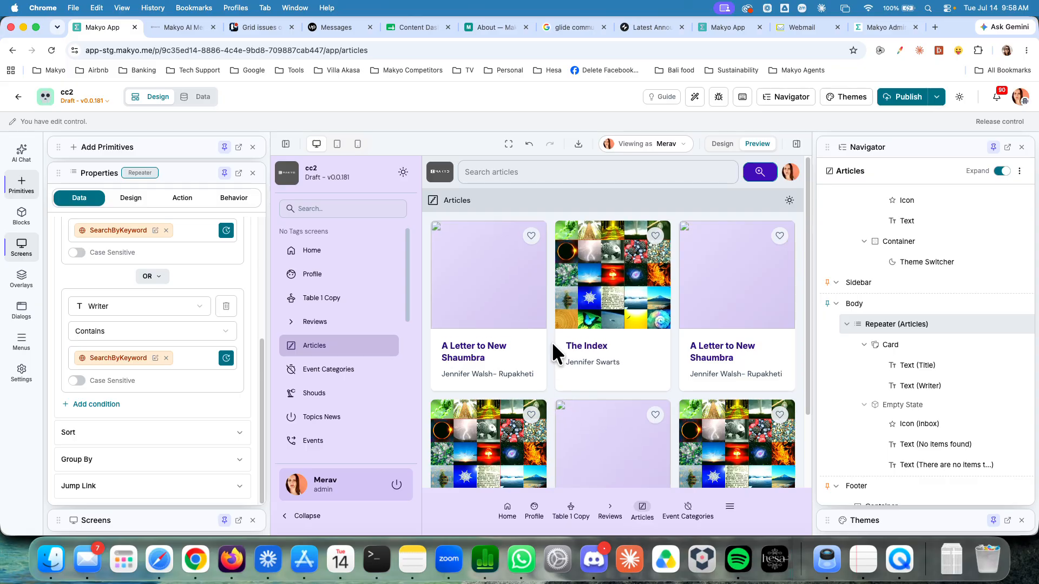
# In design mode, set the Articles repeater to 100 items per page, turn on pagination, and check the card list.
pyautogui.click(725, 149)
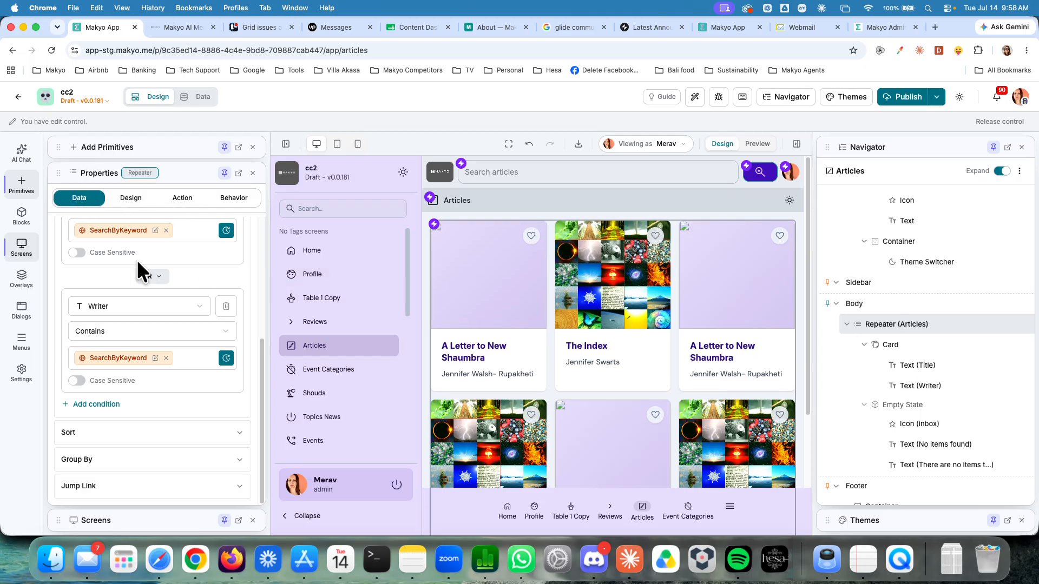
pyautogui.scroll(5, 100, 311)
pyautogui.click(91, 258)
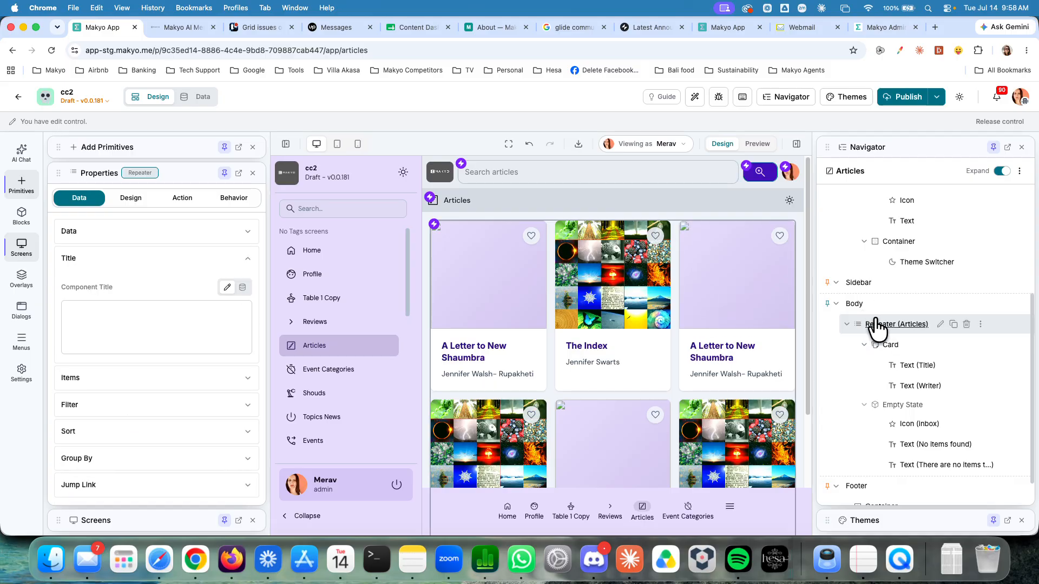
pyautogui.click(96, 407)
pyautogui.click(111, 292)
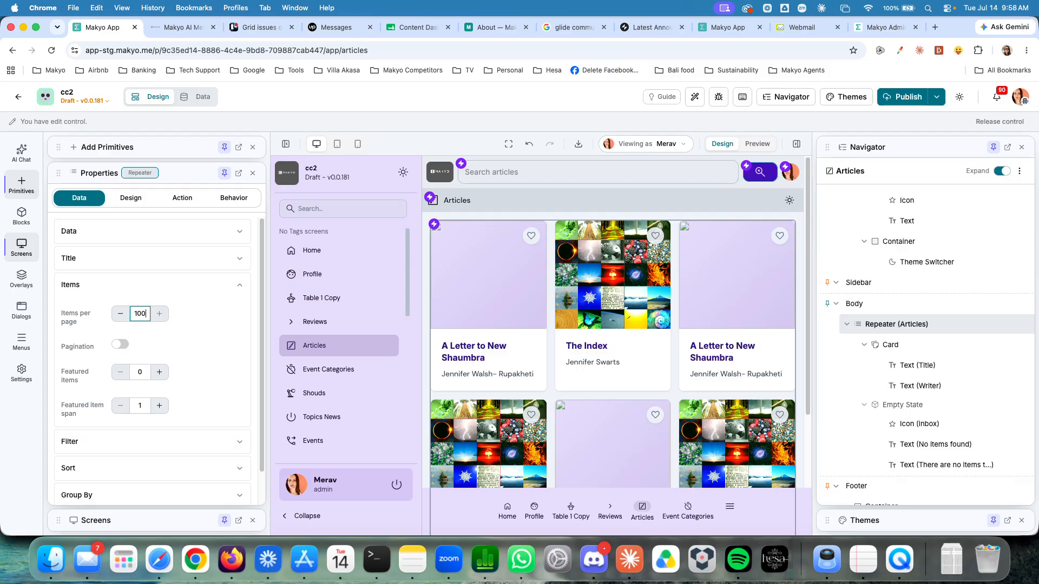
pyautogui.scroll(-5, 482, 336)
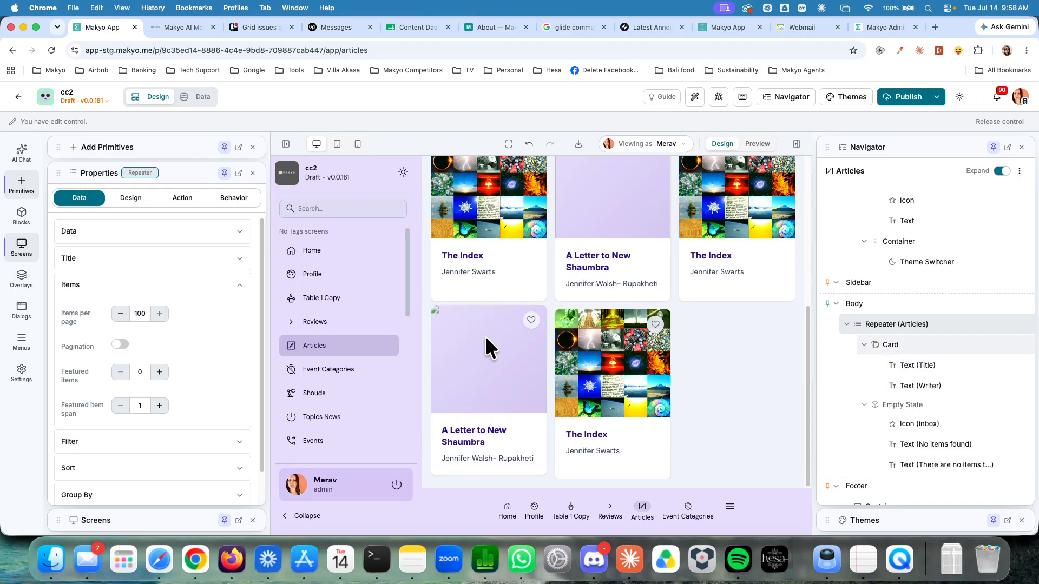
pyautogui.click(119, 344)
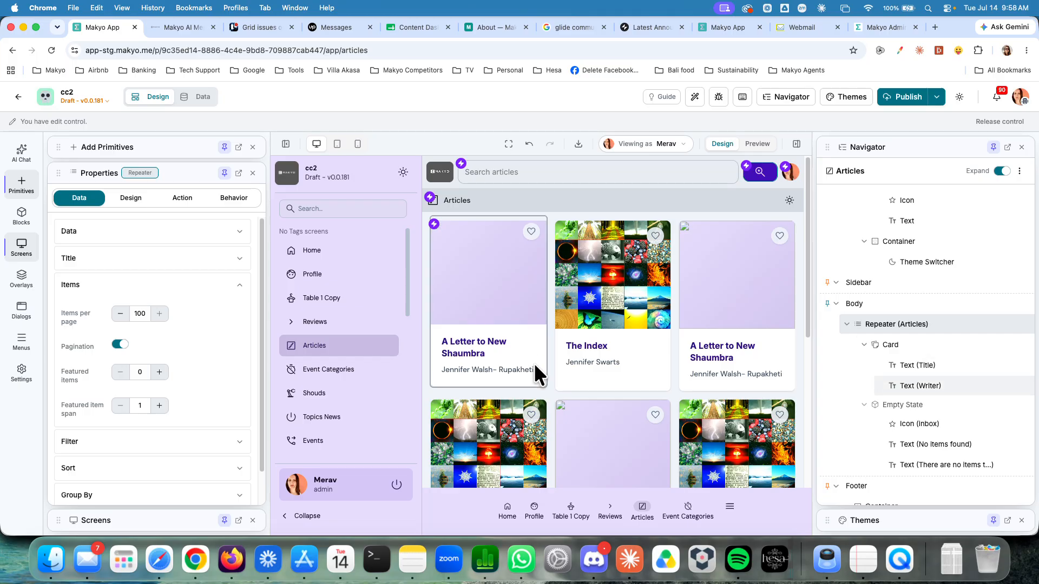
pyautogui.scroll(-5, 534, 360)
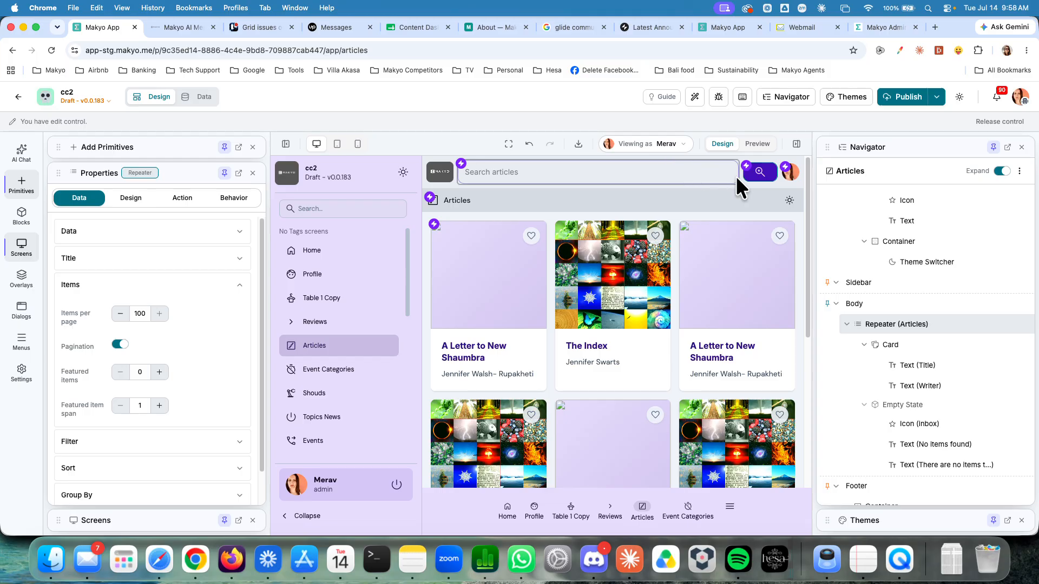
# Preview the header avatar's profile menu on the Articles screen and close it.
pyautogui.click(788, 169)
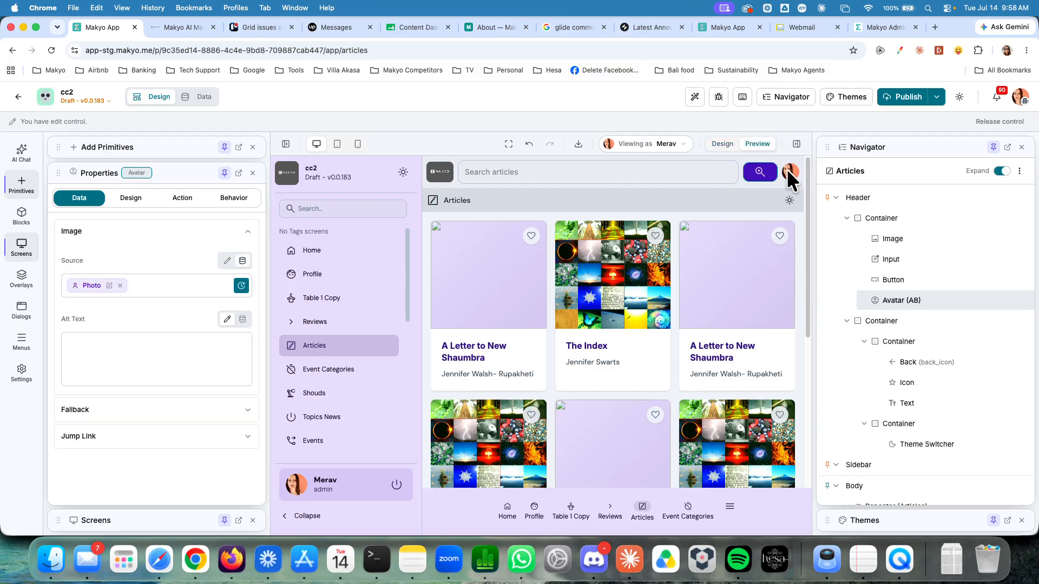
pyautogui.click(787, 170)
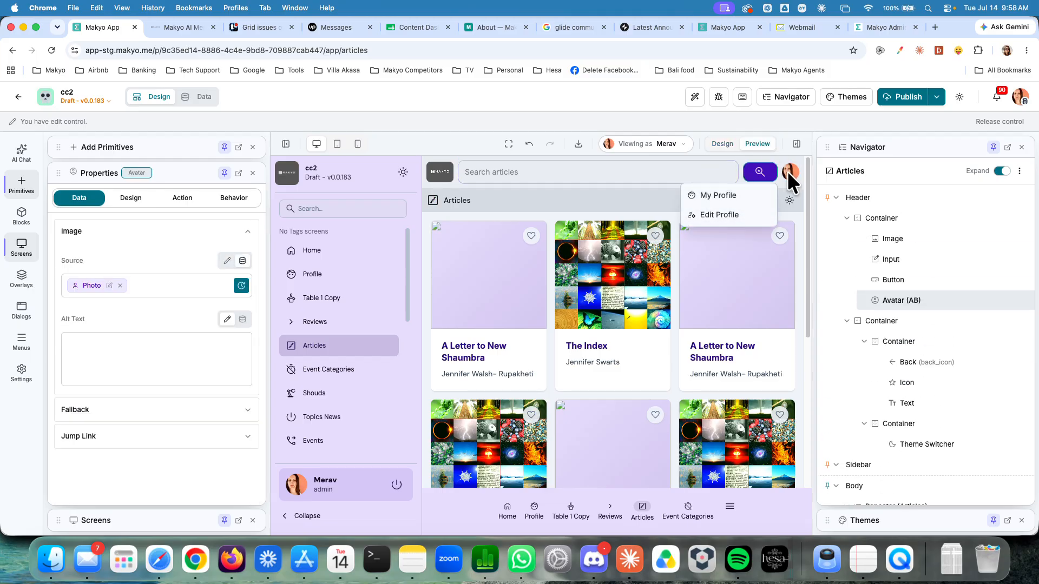
pyautogui.click(431, 169)
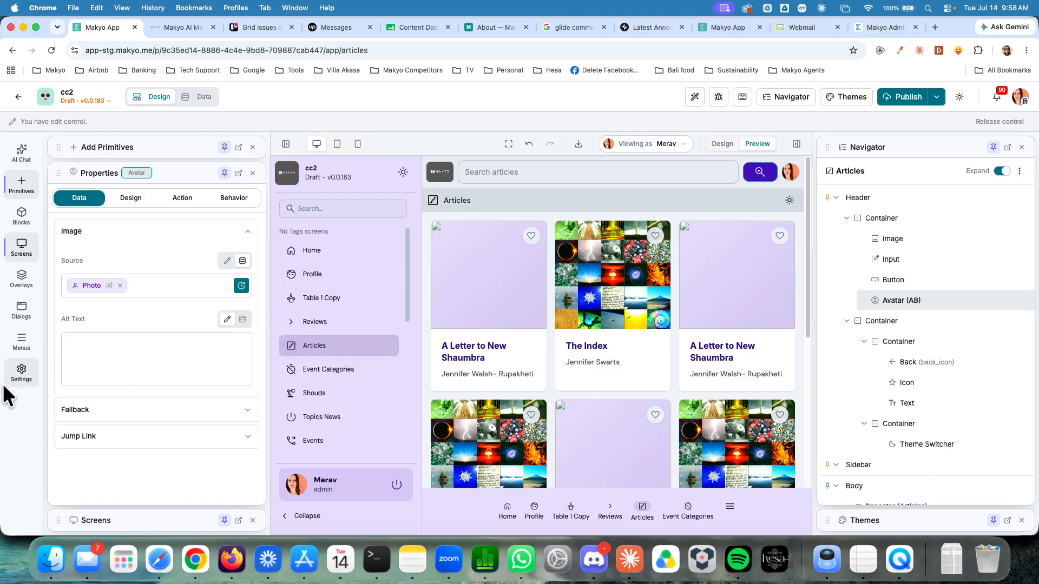